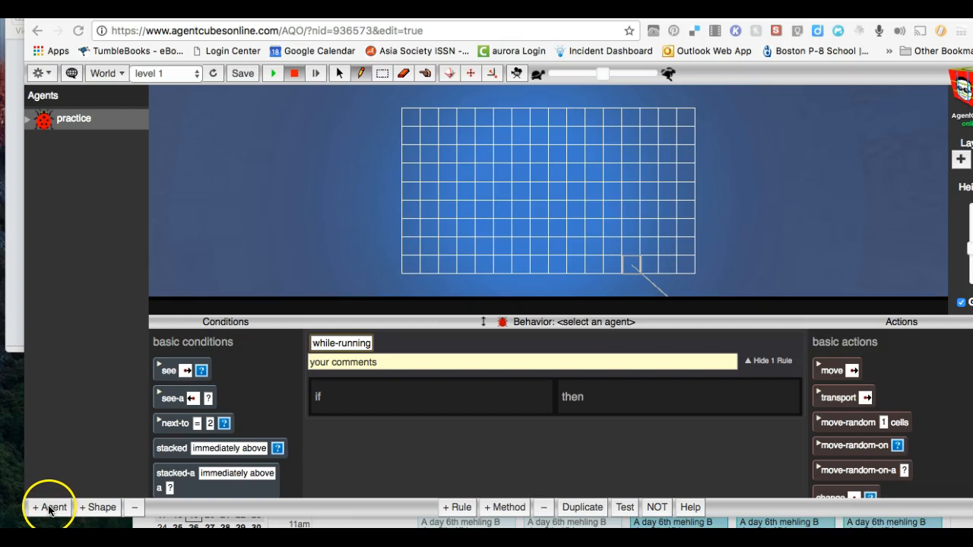
# - Start creating a new agent and preview the Inflatable Icon, Cube, Sphere, Tile and Cylinder shape types
pyautogui.click(48, 508)
pyautogui.click(48, 508)
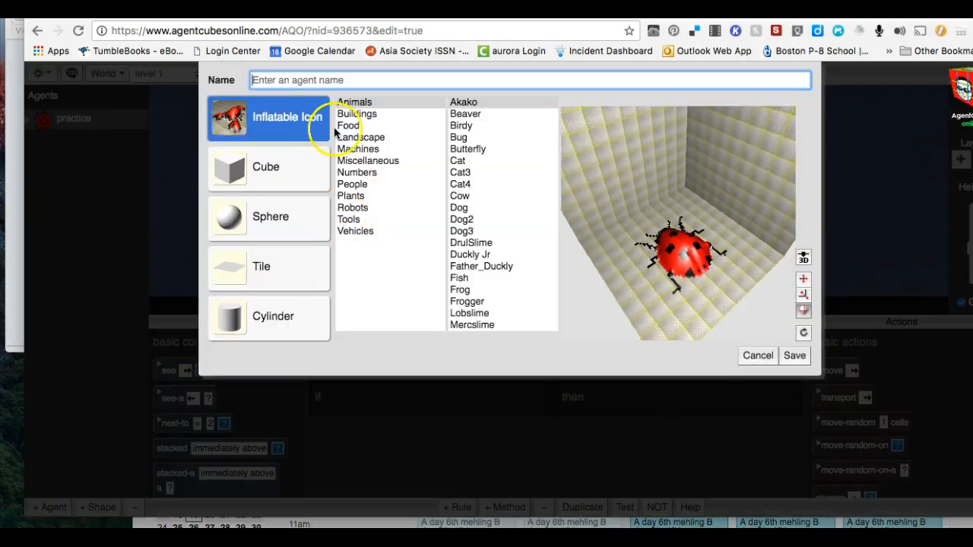
pyautogui.click(296, 123)
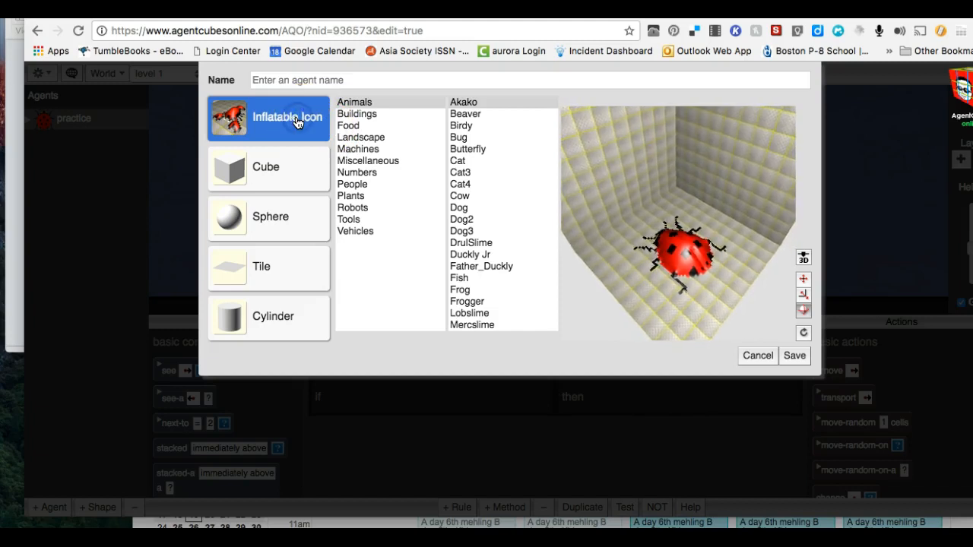
pyautogui.click(295, 169)
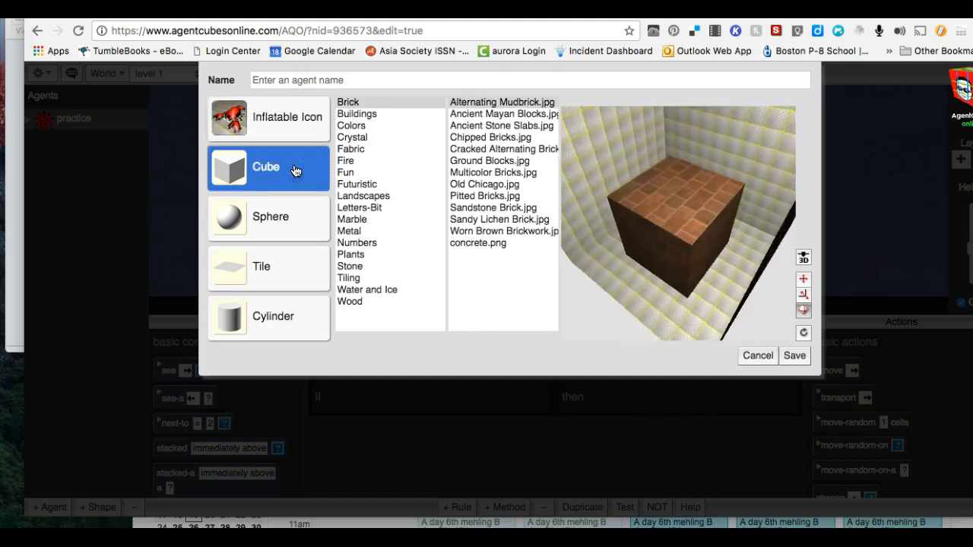
pyautogui.click(291, 219)
pyautogui.click(286, 270)
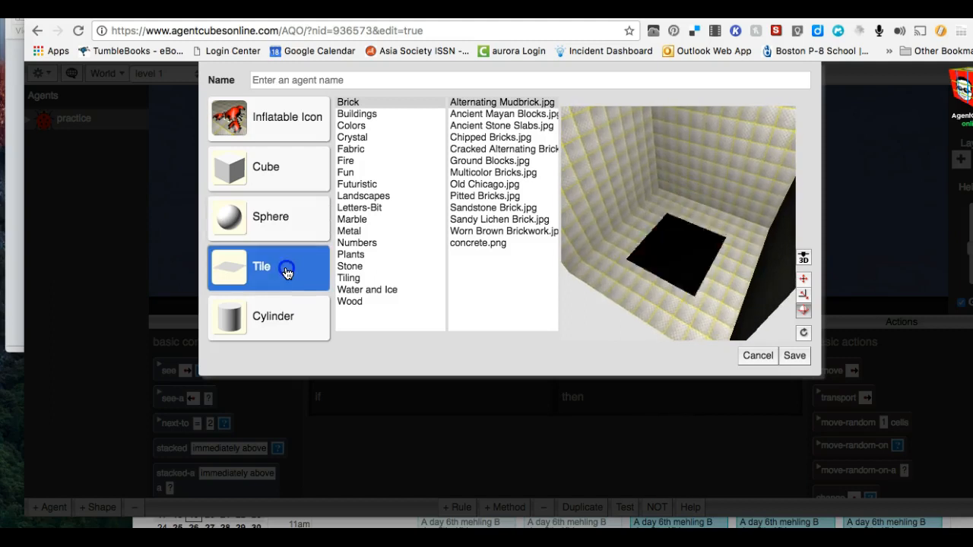
pyautogui.click(281, 321)
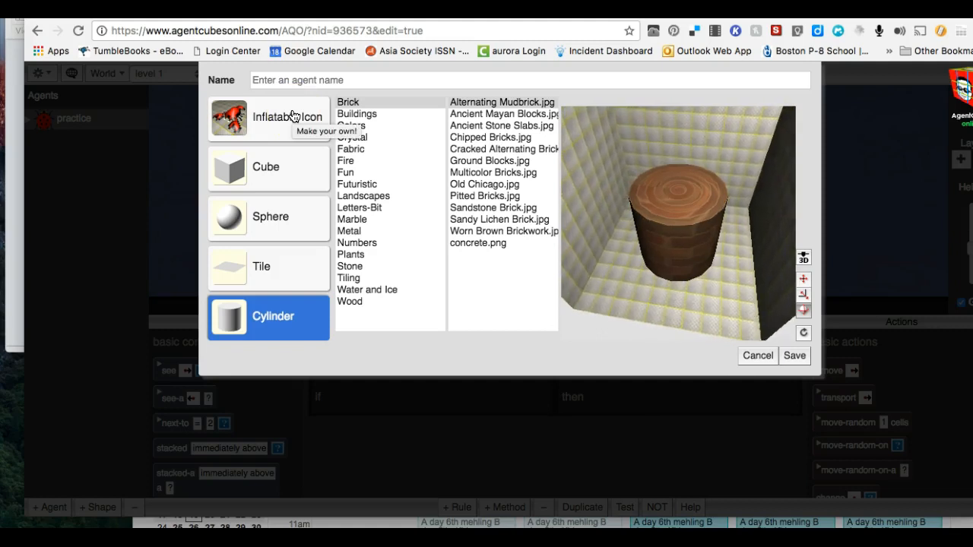
# - Create the new agent as an Inflatable Icon named "Bug" and save it
pyautogui.click(293, 116)
pyautogui.click(291, 80)
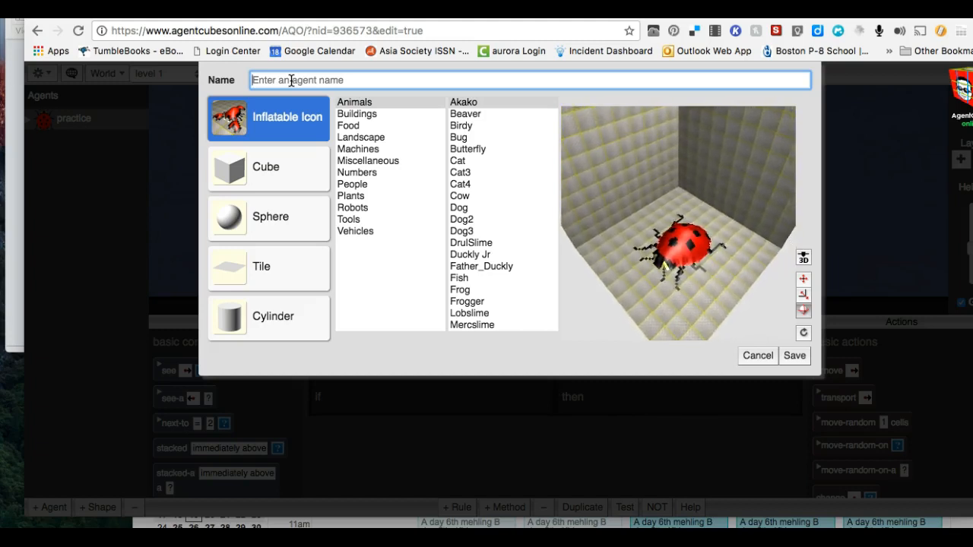
pyautogui.write('Bug')
pyautogui.click(794, 356)
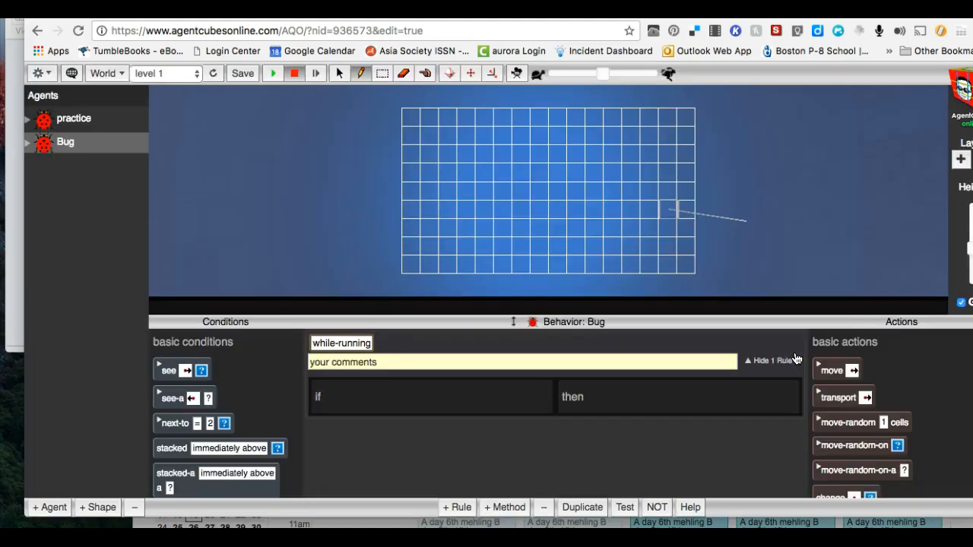
# - Open the Bug agent's icon for editing and try its inflation pressure at -0.33, returning it to -0.37
pyautogui.doubleClick(42, 146)
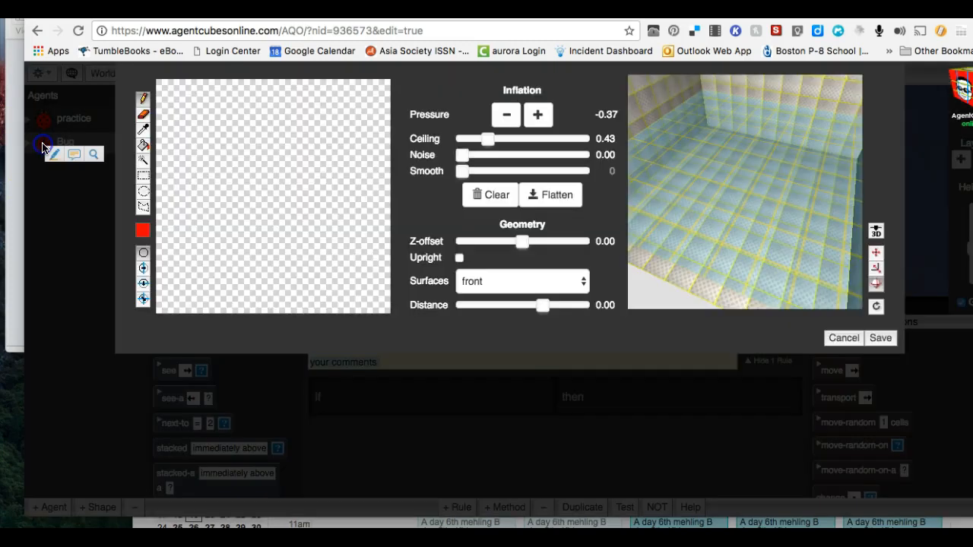
pyautogui.click(245, 107)
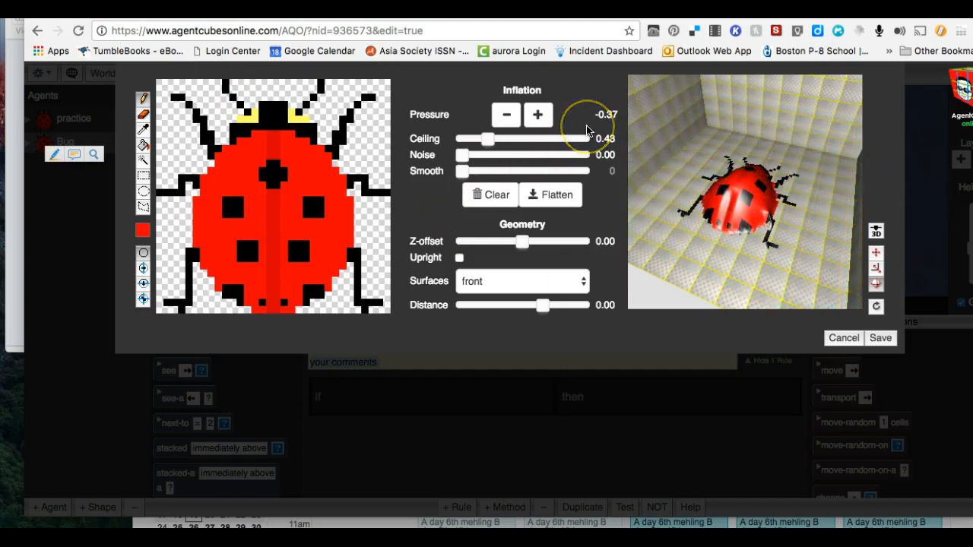
pyautogui.click(537, 113)
pyautogui.click(537, 114)
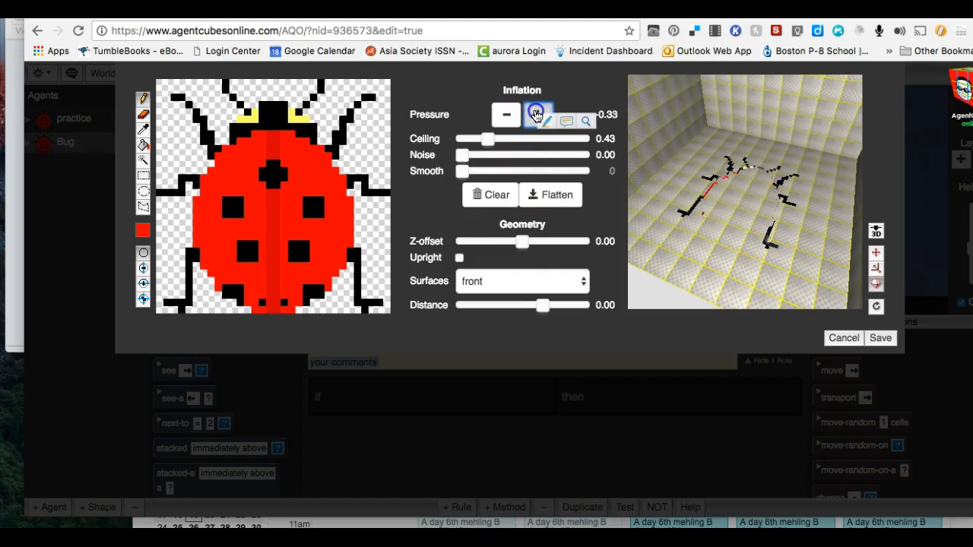
pyautogui.click(504, 114)
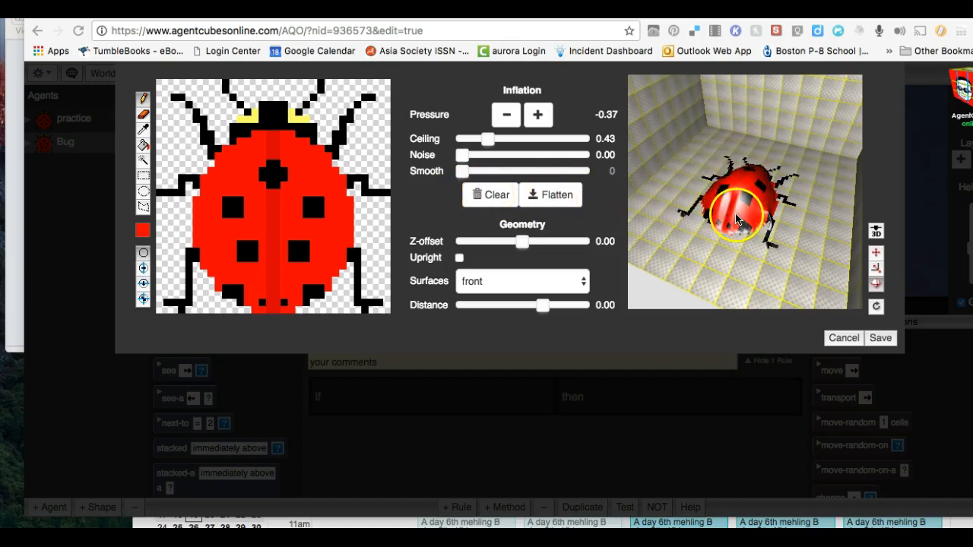
# - Clear the ladybug drawing from the icon canvas
pyautogui.click(494, 196)
pyautogui.click(495, 197)
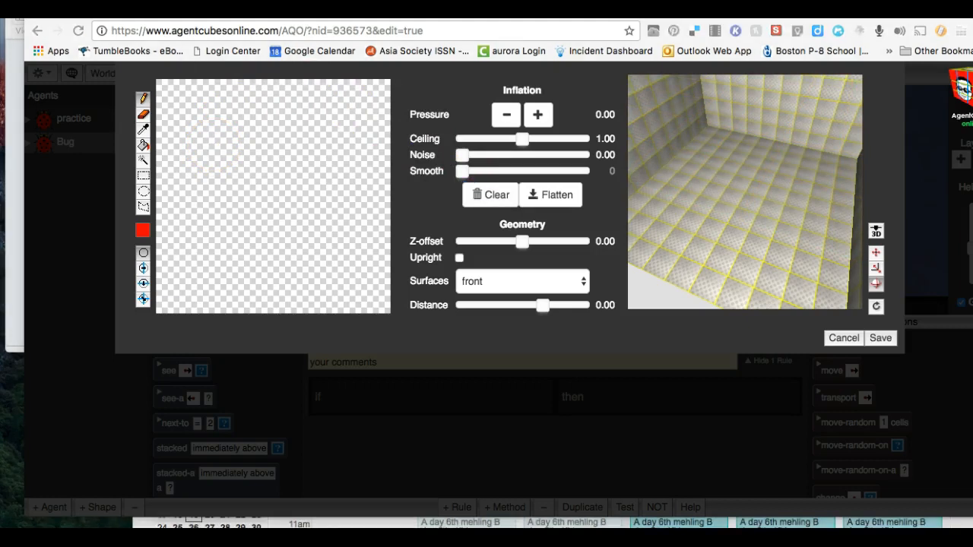
# - Draw a few red pixels with the Pencil tool near the canvas's upper-left corner and erase them
pyautogui.click(140, 95)
pyautogui.click(174, 127)
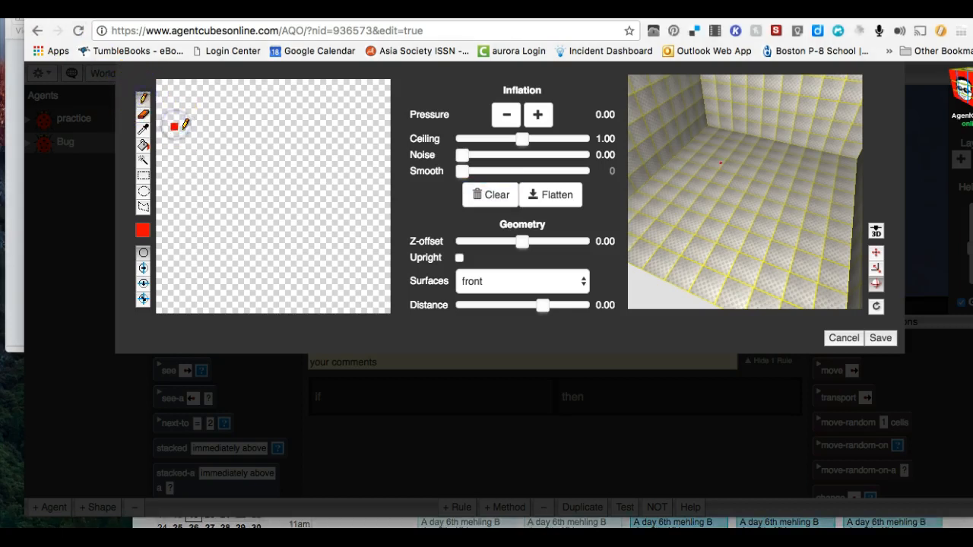
pyautogui.moveTo(182, 128); pyautogui.dragTo(180, 133)
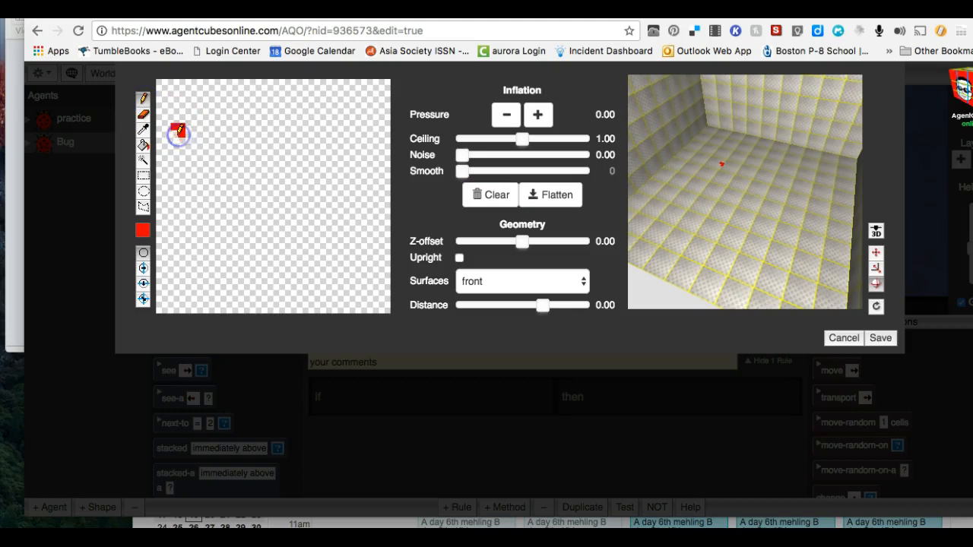
pyautogui.click(148, 114)
pyautogui.moveTo(175, 127)
pyautogui.mouseDown()
pyautogui.moveTo(183, 130)
pyautogui.moveTo(174, 134)
pyautogui.mouseUp()
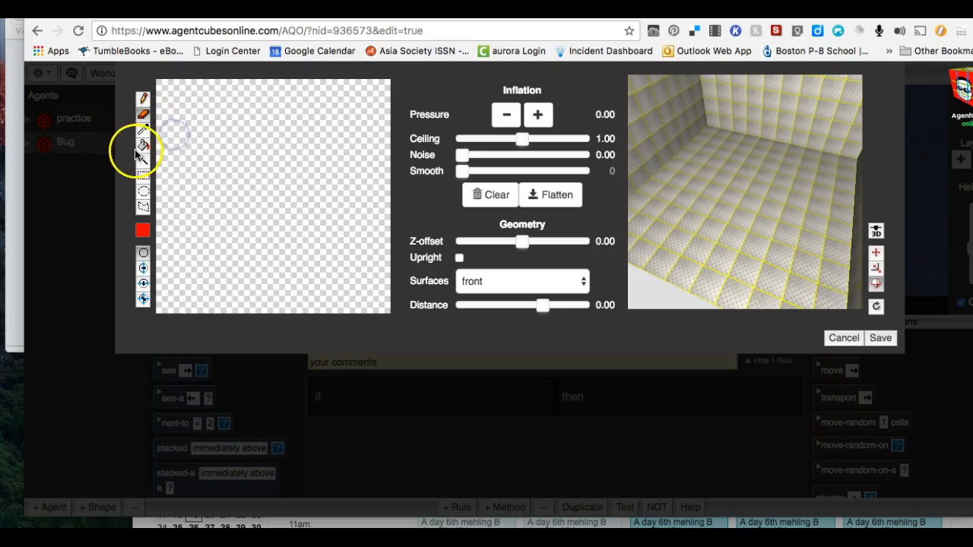
# - Fill the whole icon canvas with red and select a rectangular area in its upper half
pyautogui.click(144, 146)
pyautogui.click(184, 120)
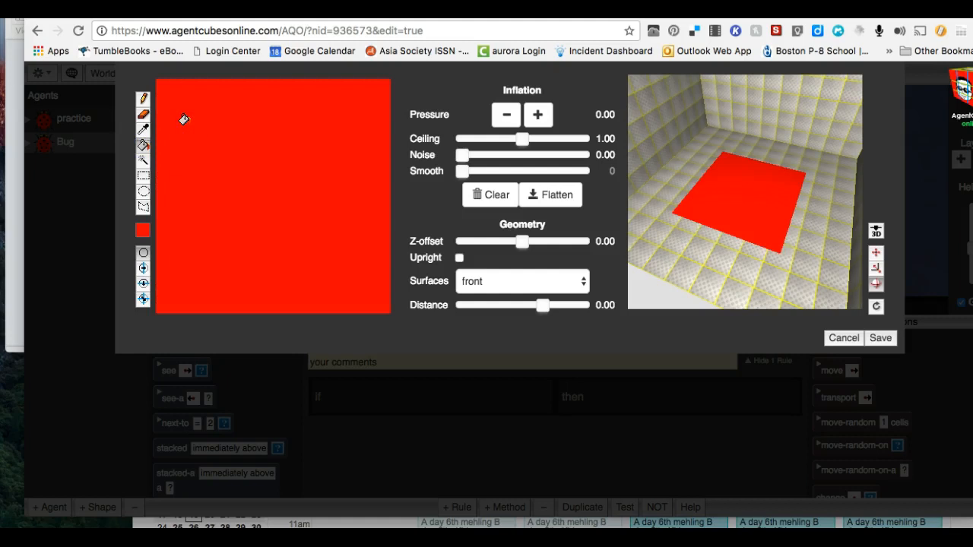
pyautogui.click(142, 179)
pyautogui.moveTo(185, 123)
pyautogui.mouseDown()
pyautogui.moveTo(217, 190)
pyautogui.moveTo(301, 191)
pyautogui.mouseUp()
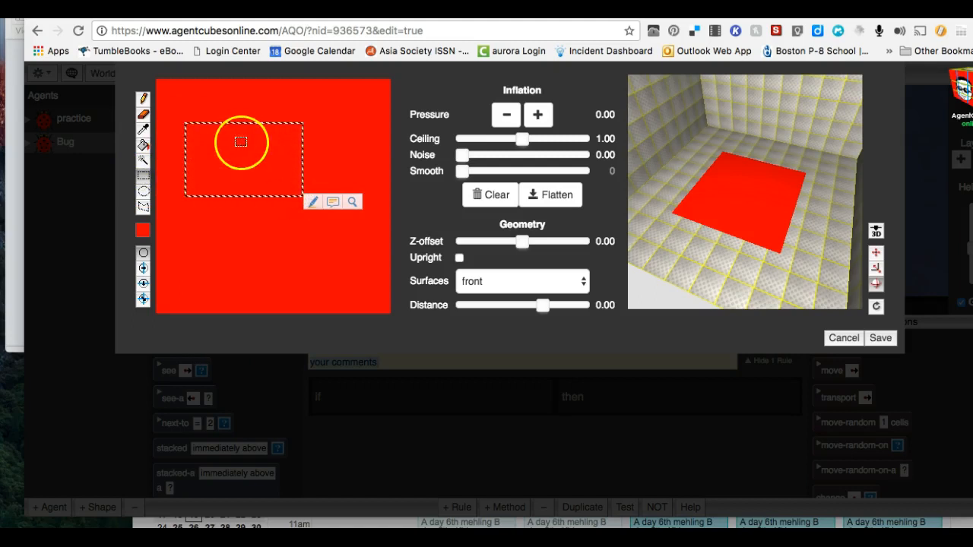
# - Drop the rectangular selection and switch to the elliptical selection tool
pyautogui.click(143, 114)
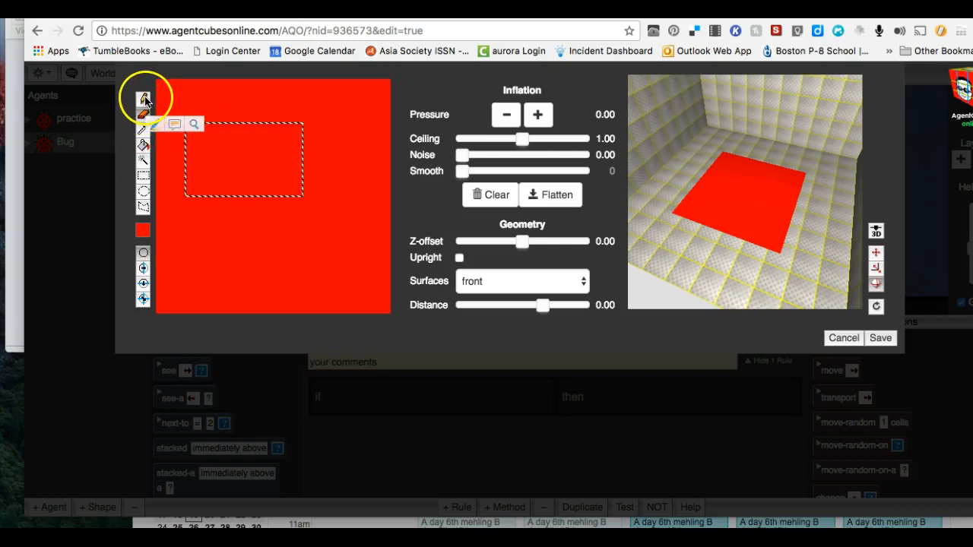
pyautogui.click(144, 100)
pyautogui.click(144, 176)
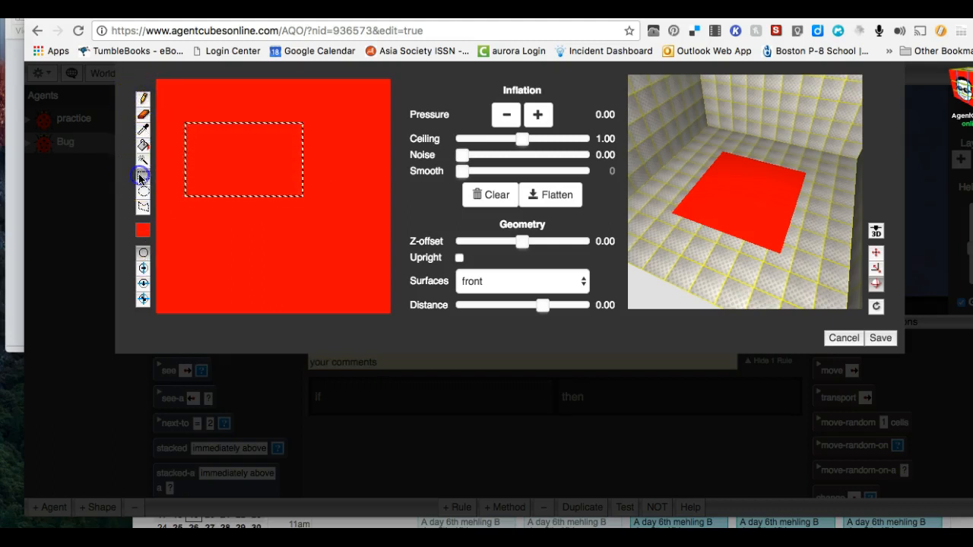
pyautogui.click(147, 191)
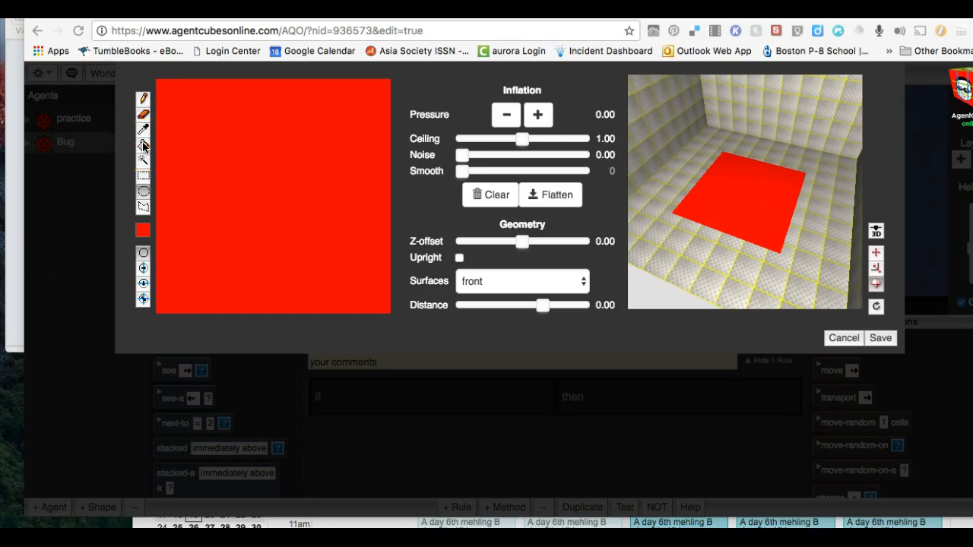
# - Try horizontal mirroring on the canvas and switch to vertical mirroring, so the left half repeats on the right
pyautogui.click(143, 271)
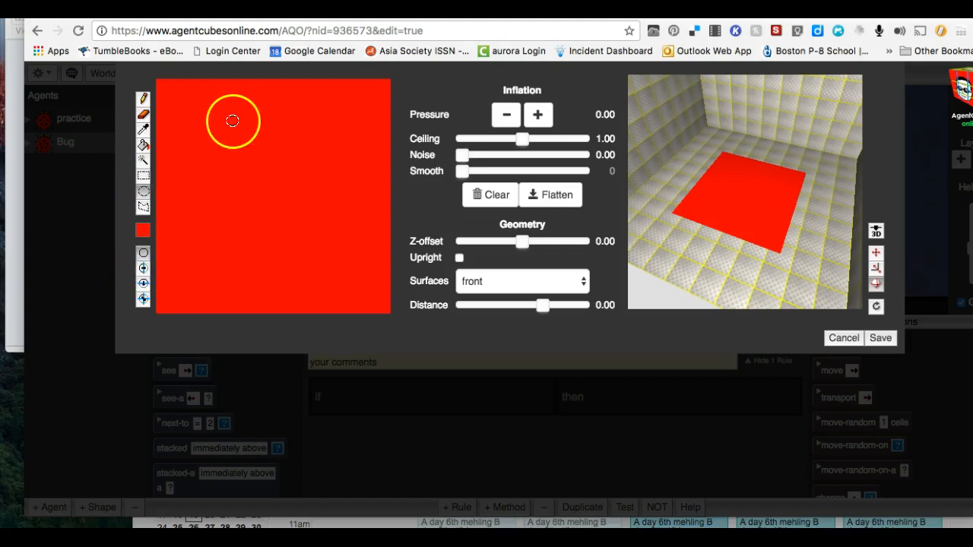
pyautogui.click(142, 283)
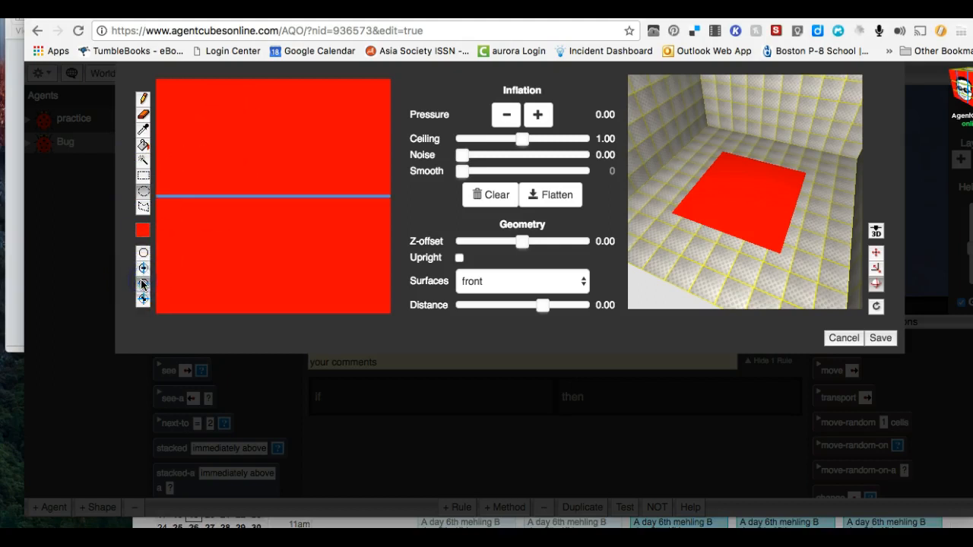
pyautogui.click(142, 269)
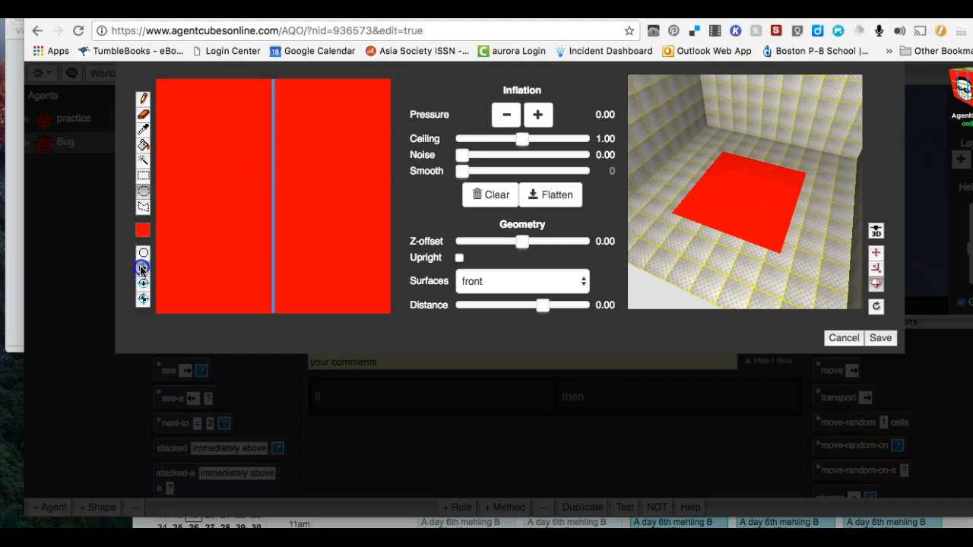
pyautogui.click(146, 270)
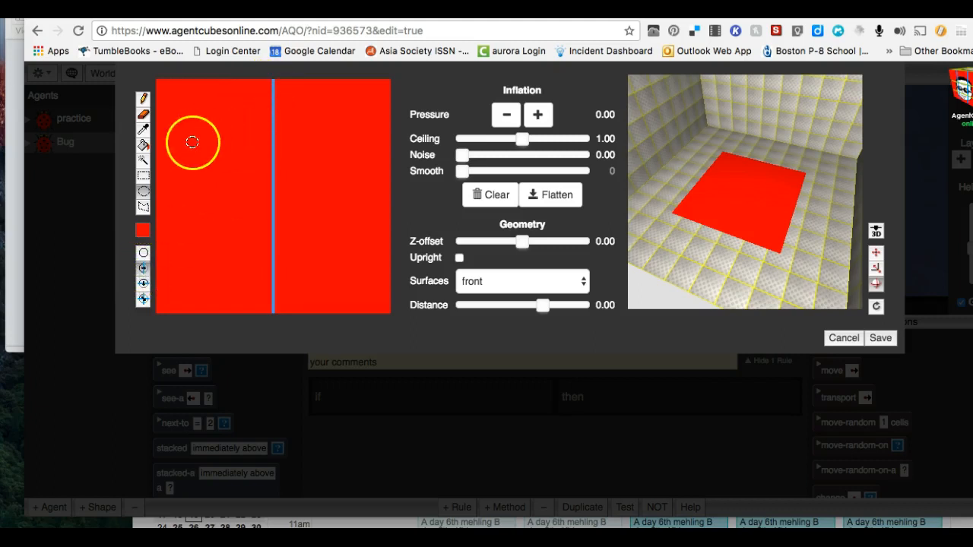
# - Set the drawing color to dark blue and pencil a wavy, vertically mirrored outline from the canvas's top to its bottom edge
pyautogui.click(142, 101)
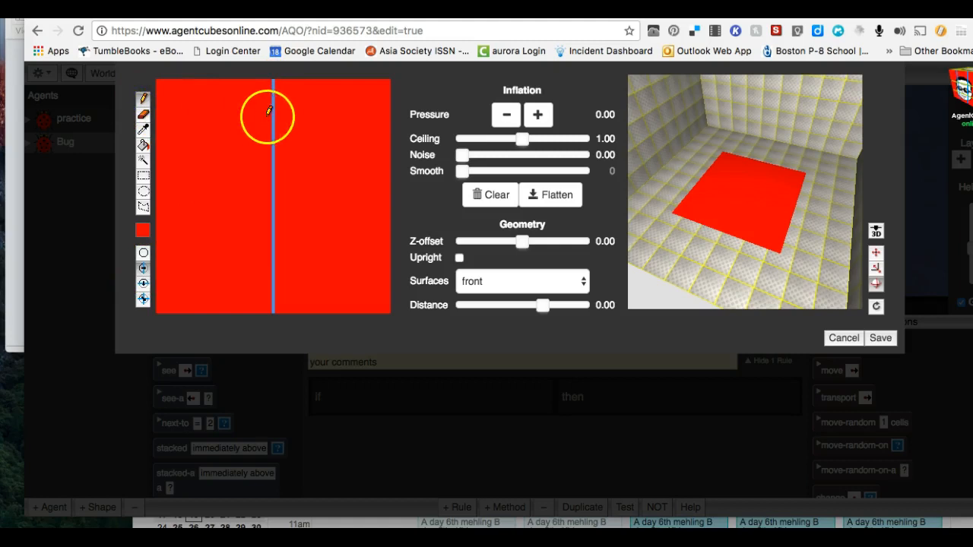
pyautogui.click(142, 233)
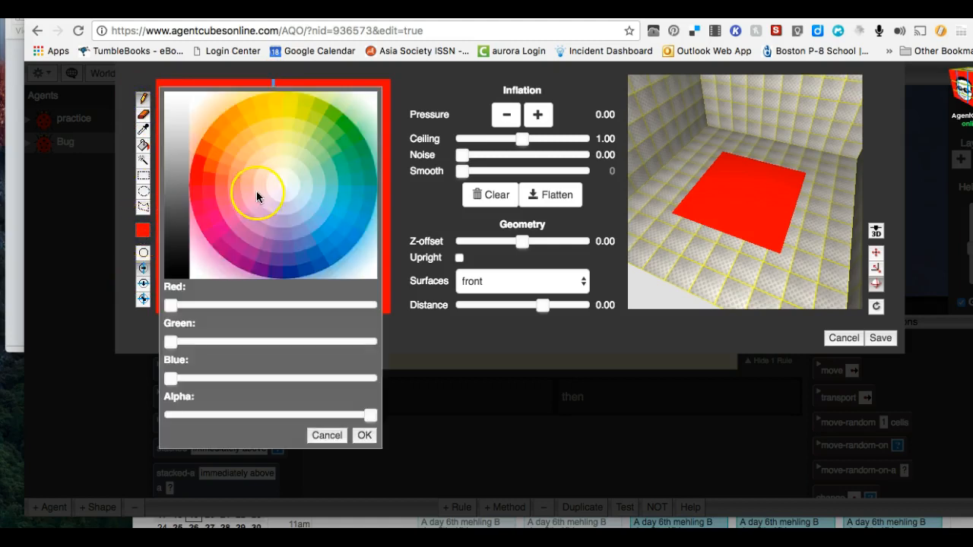
pyautogui.click(293, 260)
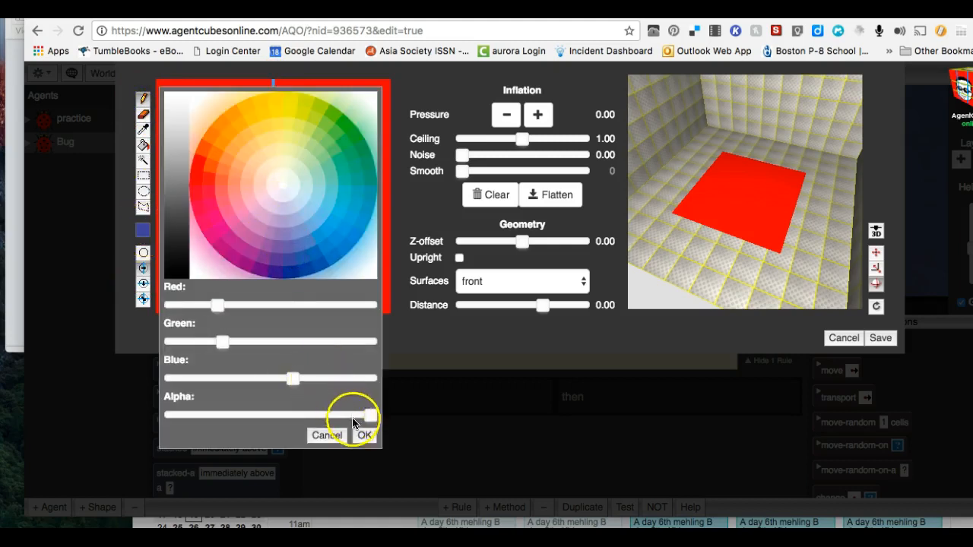
pyautogui.click(364, 435)
pyautogui.moveTo(271, 99); pyautogui.dragTo(258, 102)
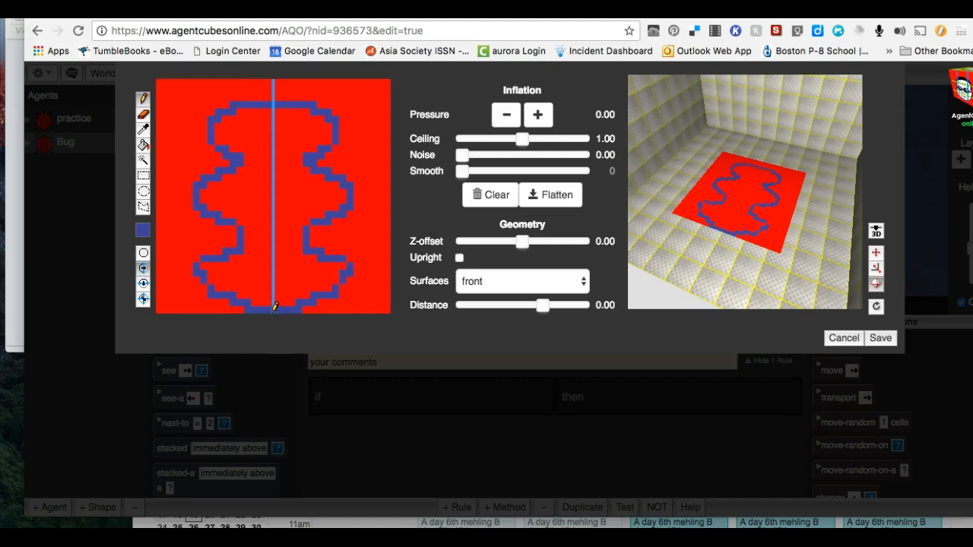
# - Clear the canvas and pencil a wavy blue outline across its width using horizontal mirroring
pyautogui.click(497, 194)
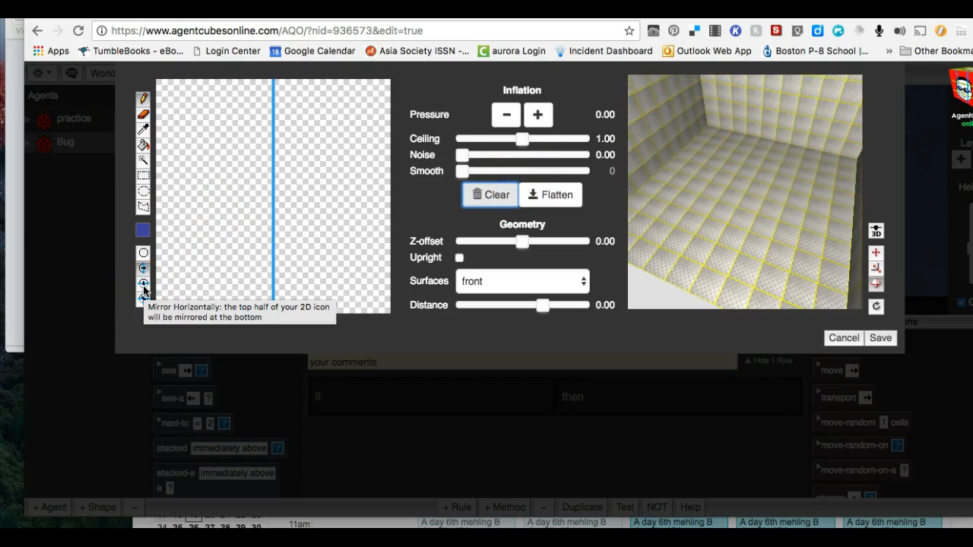
pyautogui.rightClick(144, 289)
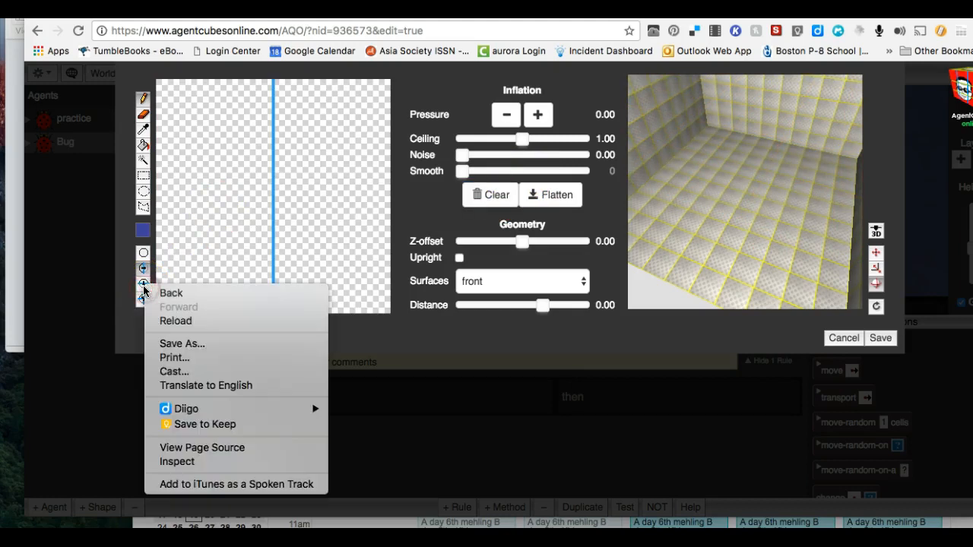
pyautogui.click(144, 282)
pyautogui.click(144, 282)
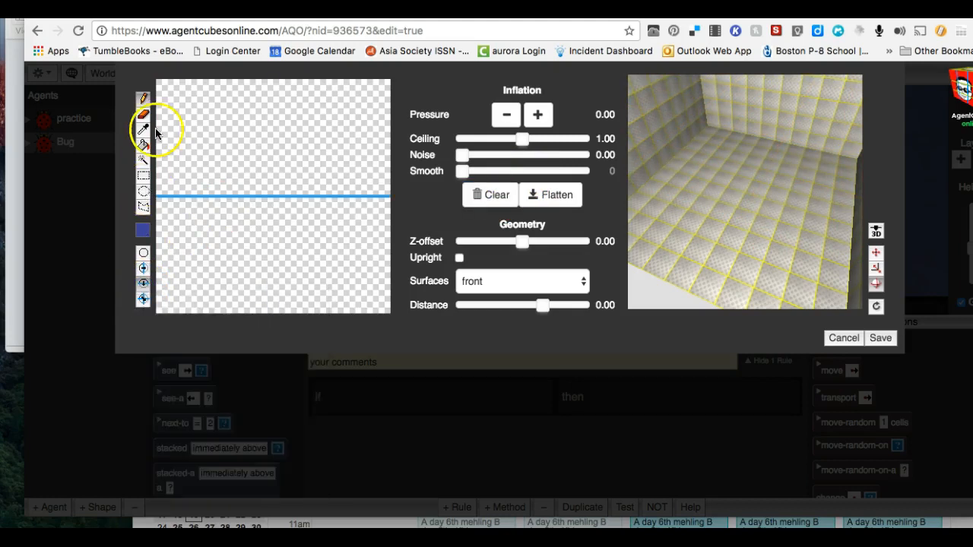
pyautogui.click(142, 101)
pyautogui.moveTo(174, 190)
pyautogui.mouseDown()
pyautogui.moveTo(200, 152)
pyautogui.moveTo(235, 154)
pyautogui.moveTo(240, 169)
pyautogui.moveTo(281, 152)
pyautogui.moveTo(341, 172)
pyautogui.moveTo(368, 163)
pyautogui.moveTo(368, 196)
pyautogui.mouseUp()
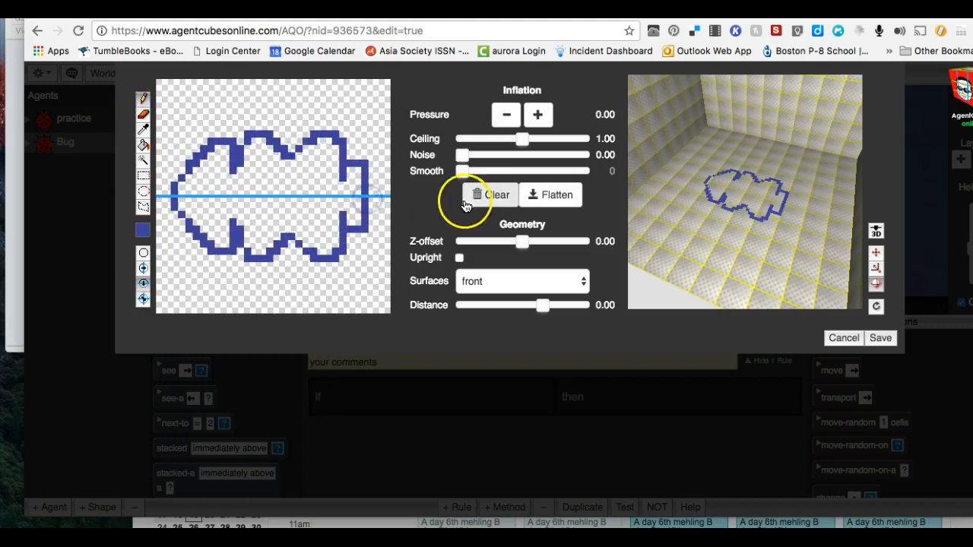
# - Clear the canvas and turn on combined horizontal and vertical mirroring
pyautogui.click(490, 198)
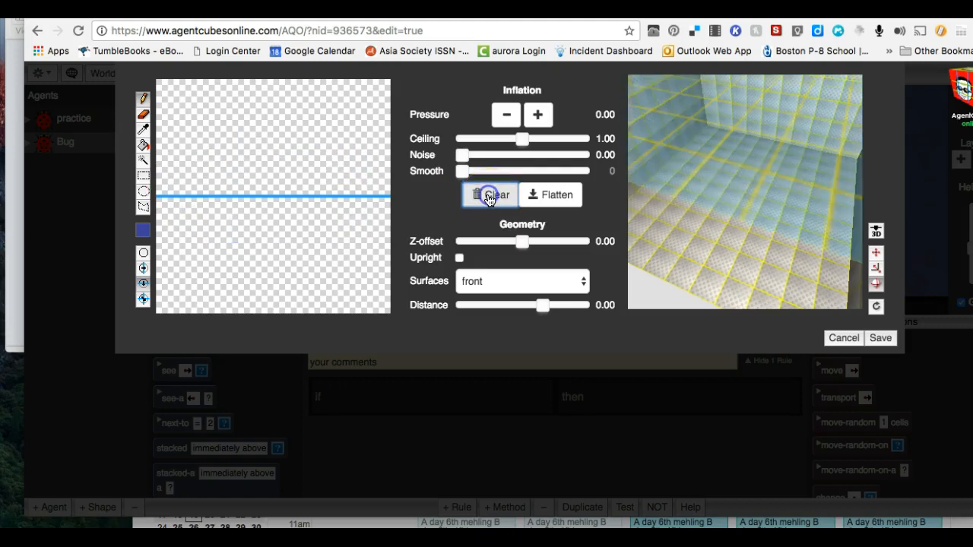
pyautogui.click(144, 299)
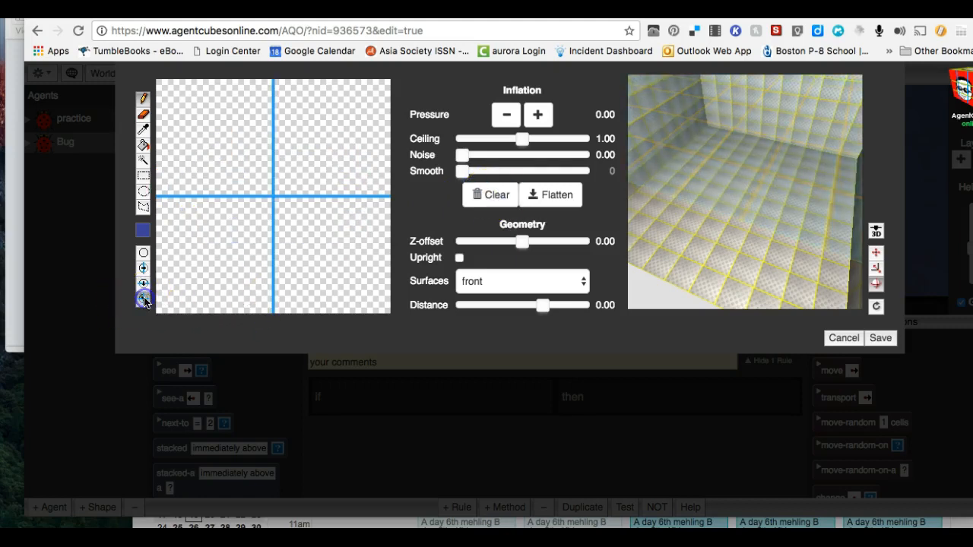
pyautogui.click(143, 300)
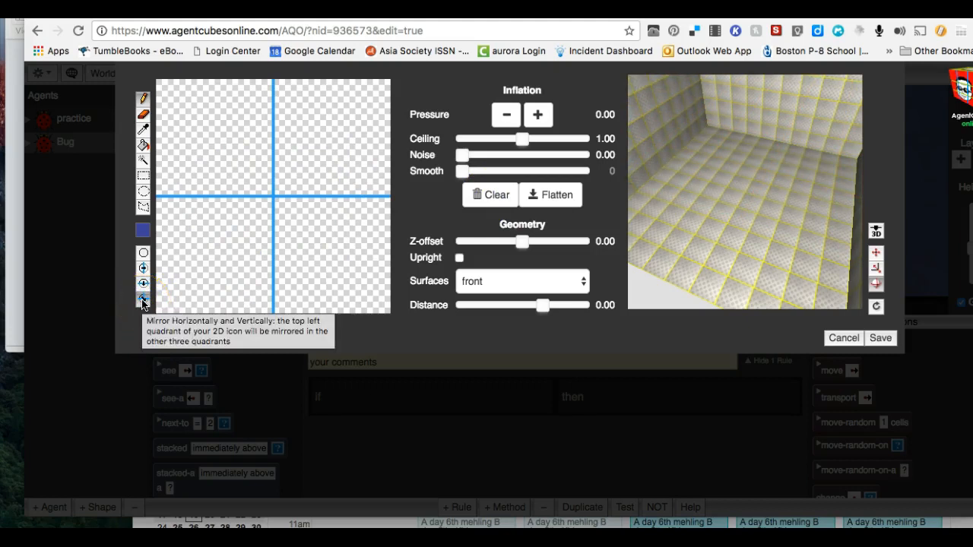
# - Pencil a dark blue closed outline mirrored across all four quadrants, forming a roughly square shape with rounded corners
pyautogui.click(143, 98)
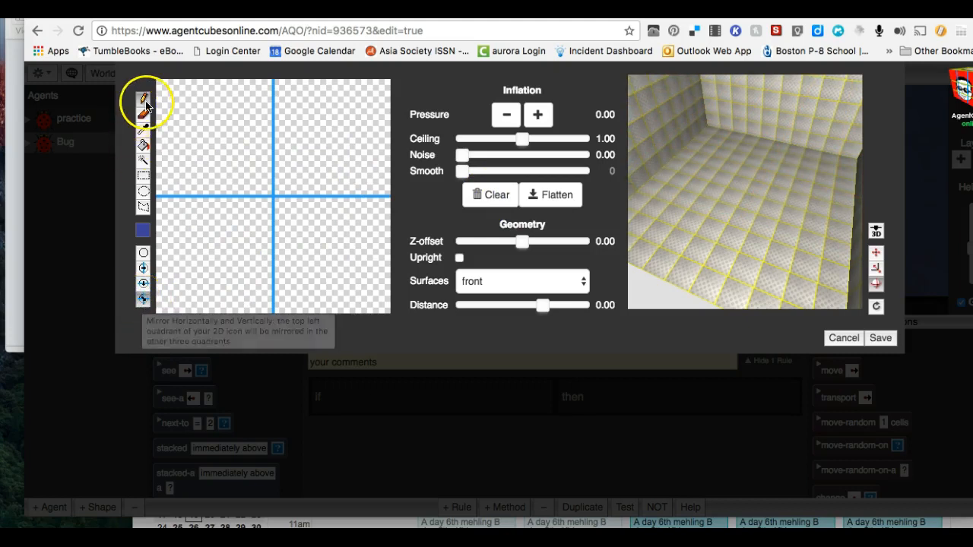
pyautogui.click(267, 107)
pyautogui.moveTo(269, 104)
pyautogui.mouseDown()
pyautogui.moveTo(189, 126)
pyautogui.moveTo(194, 189)
pyautogui.mouseUp()
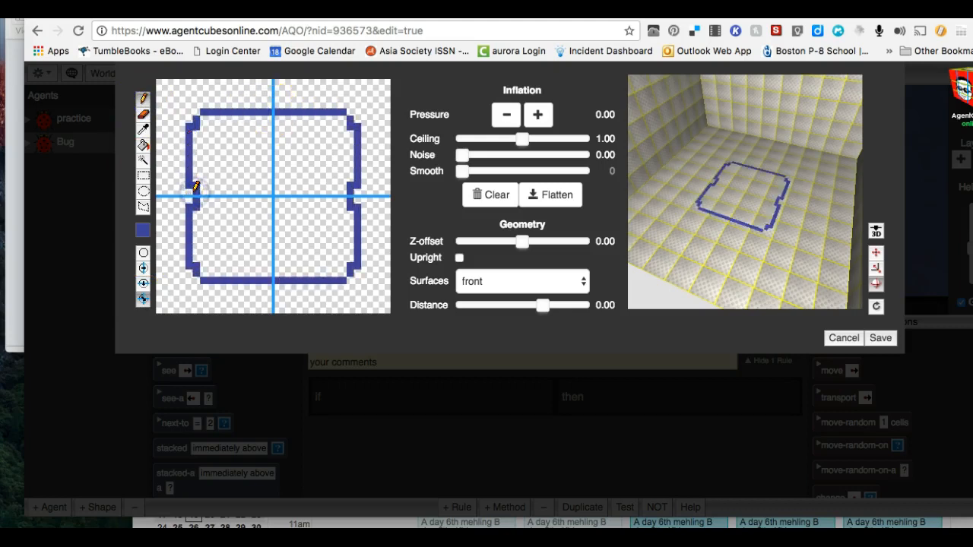
# - Set the drawing color to magenta and bucket-fill the inside of the mirrored blue outline
pyautogui.click(142, 145)
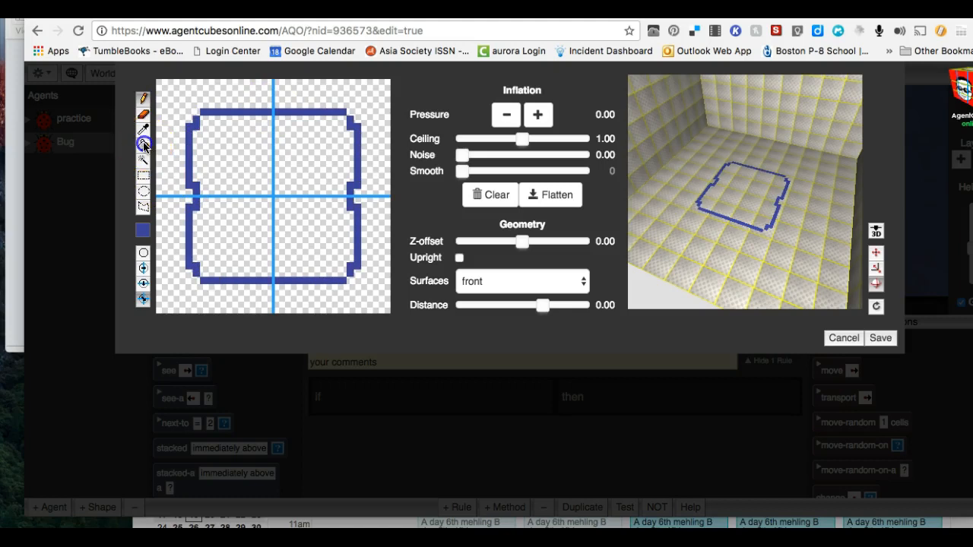
pyautogui.click(143, 231)
pyautogui.click(241, 260)
pyautogui.click(362, 436)
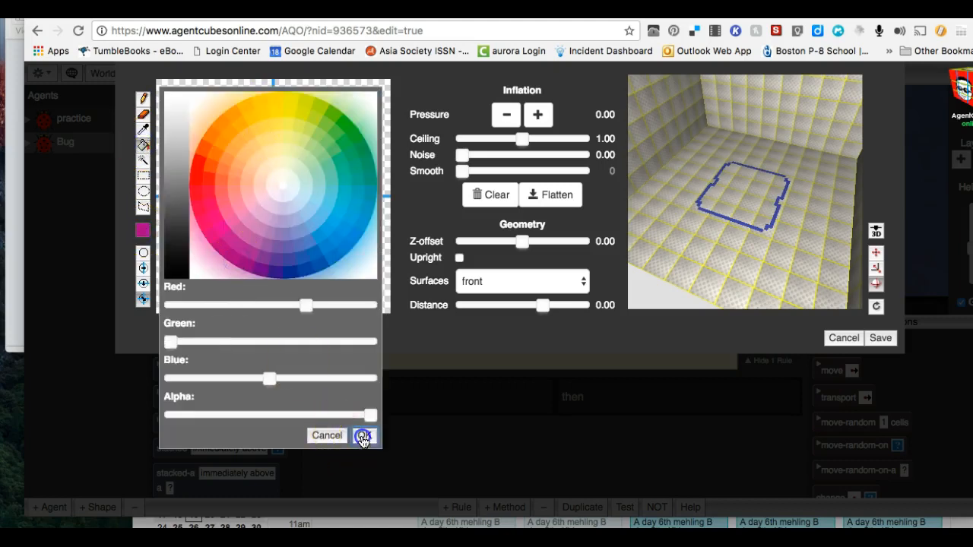
pyautogui.click(238, 162)
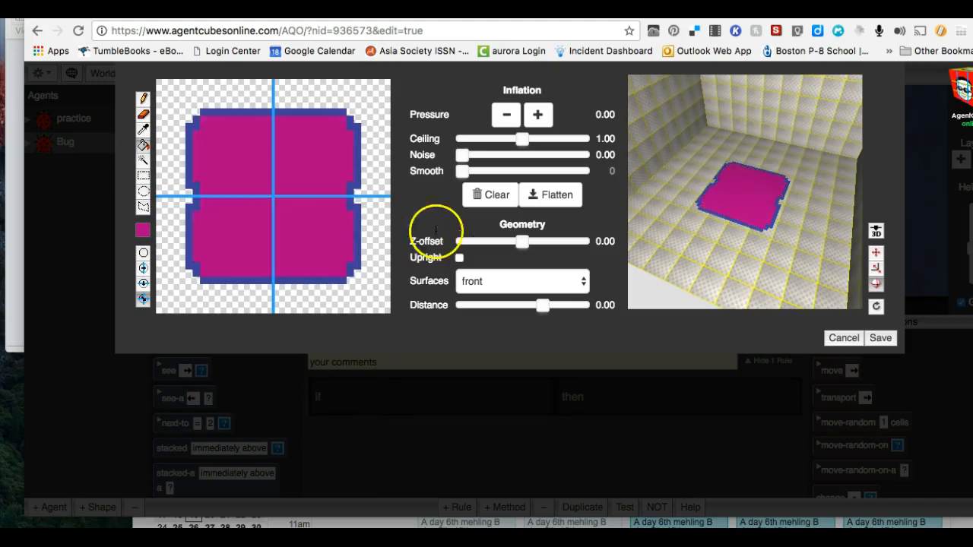
# - Inflate the magenta shape to a pressure of 0.09
pyautogui.click(538, 116)
pyautogui.click(538, 116)
pyautogui.click(538, 116)
pyautogui.click(538, 115)
pyautogui.click(538, 116)
pyautogui.click(539, 115)
pyautogui.click(539, 116)
pyautogui.click(539, 116)
pyautogui.click(539, 116)
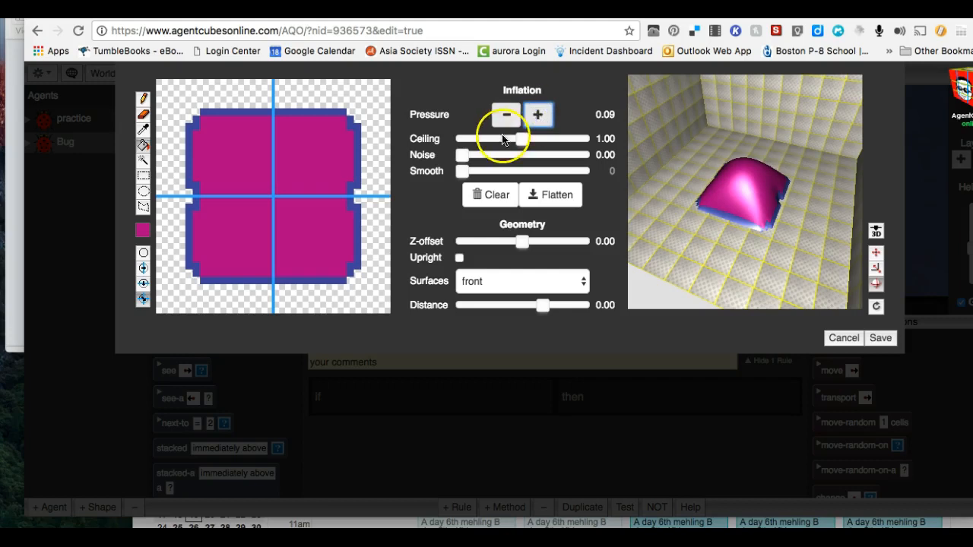
# - Set the inflated shape's noise to 0.40 and try raising and lowering its smoothing
pyautogui.moveTo(463, 156); pyautogui.dragTo(512, 154)
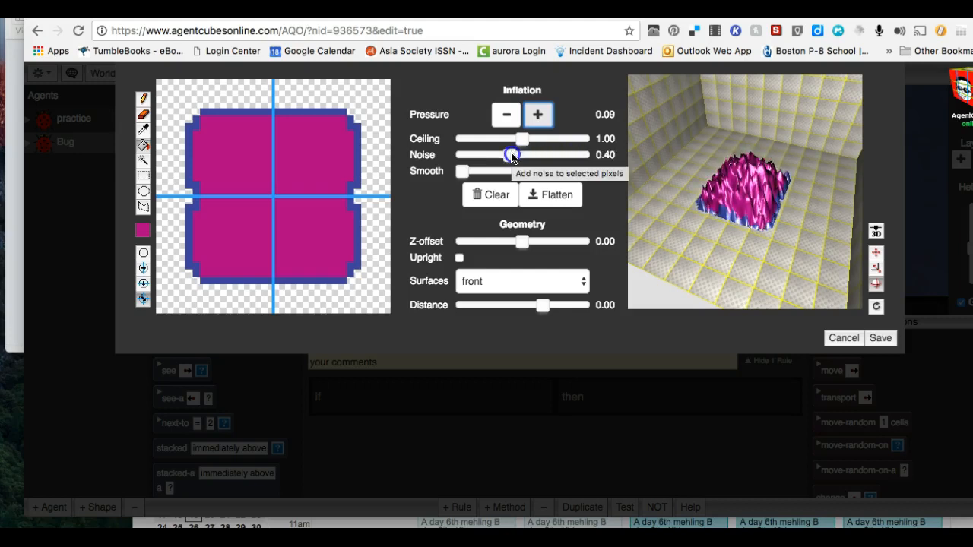
pyautogui.moveTo(462, 171); pyautogui.dragTo(538, 181)
pyautogui.moveTo(577, 177); pyautogui.dragTo(482, 176)
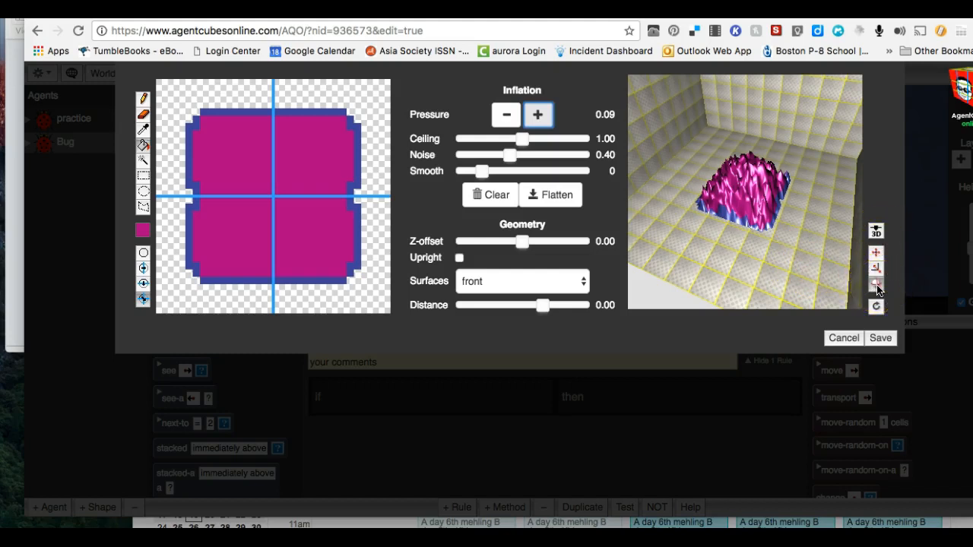
# - Inspect the spiky shape from a lower angle in the 3D preview and save the Bug agent's icon
pyautogui.moveTo(808, 276); pyautogui.dragTo(821, 261)
pyautogui.click(875, 254)
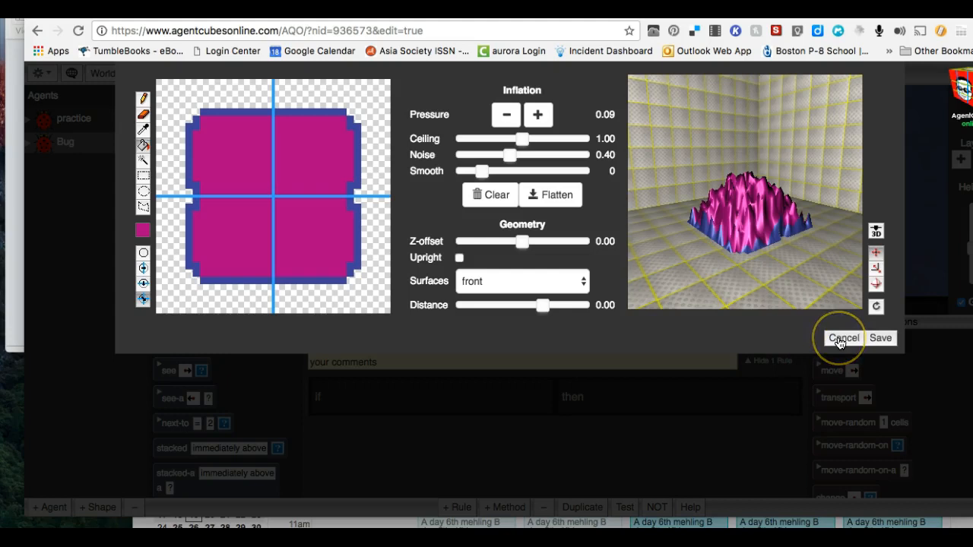
pyautogui.click(884, 339)
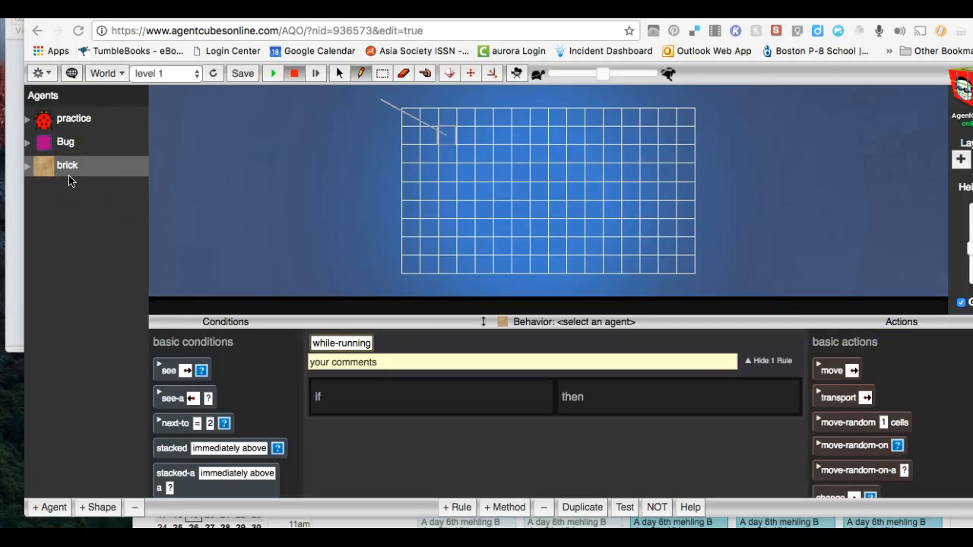
# - Try to create an inflatable icon agent named bug 2
pyautogui.click(49, 507)
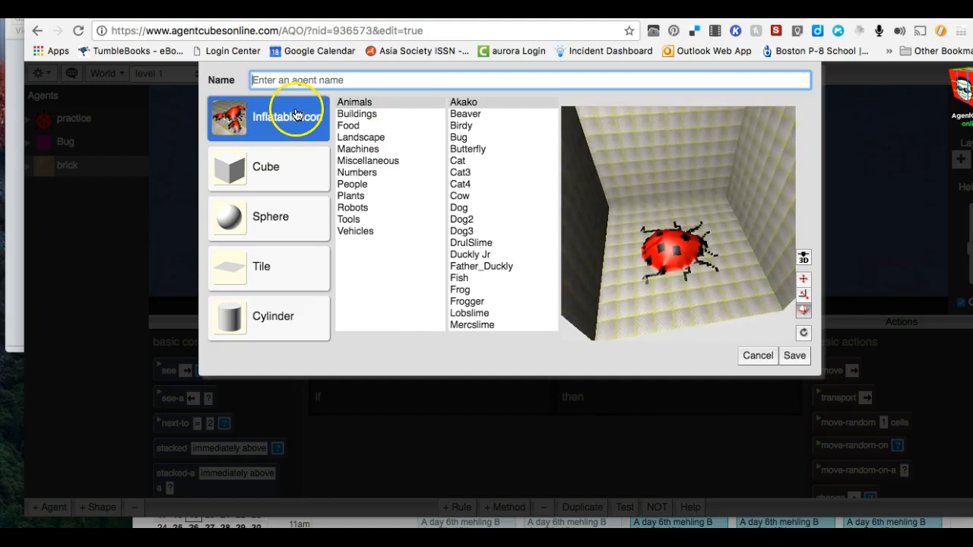
pyautogui.click(476, 104)
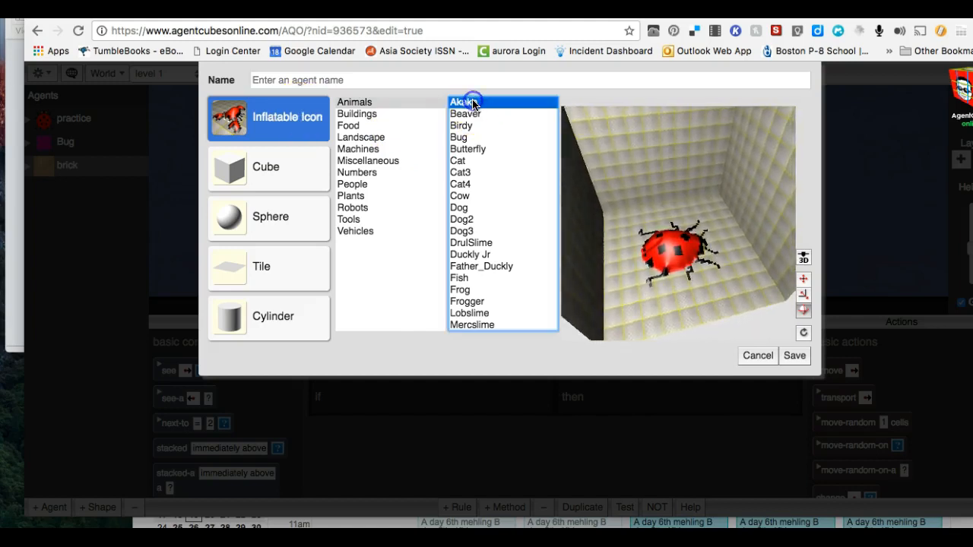
pyautogui.click(428, 82)
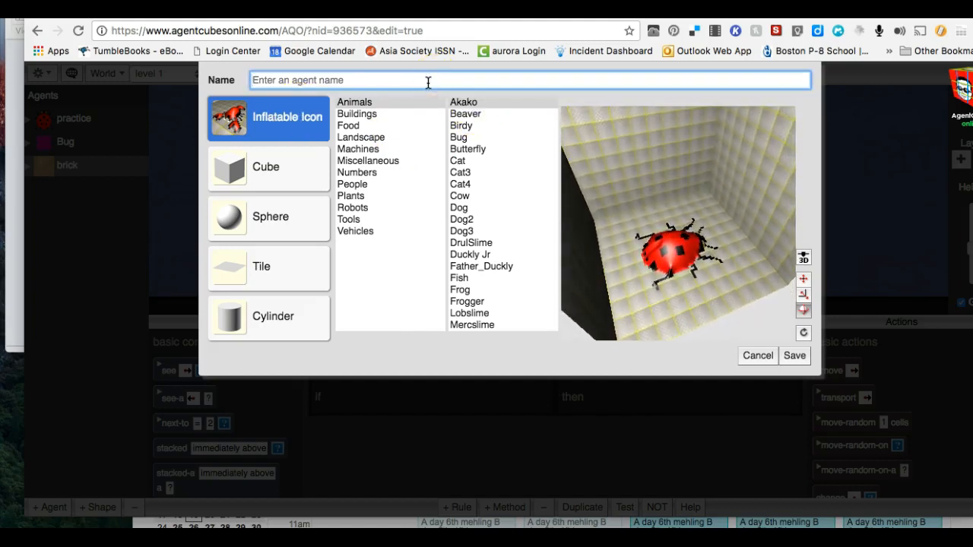
pyautogui.write('bug 2')
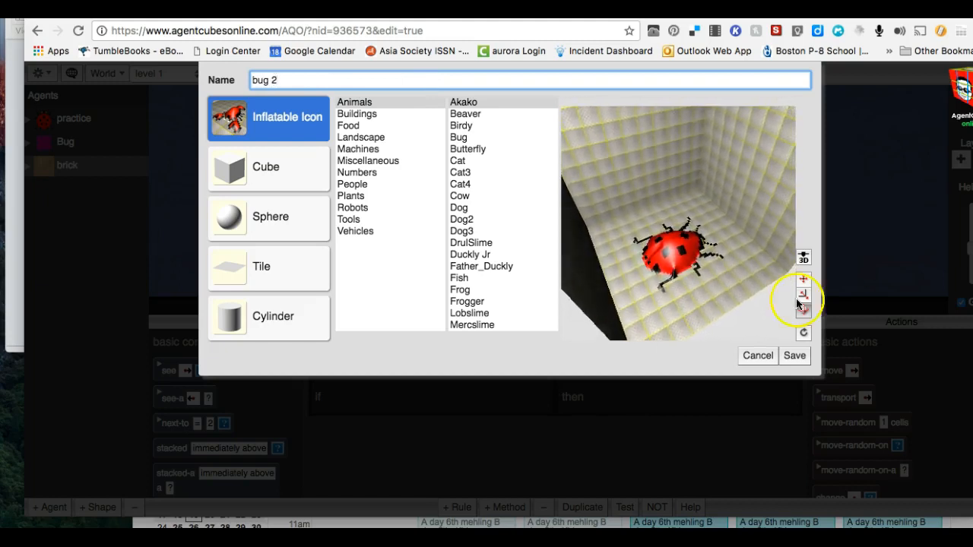
pyautogui.click(794, 355)
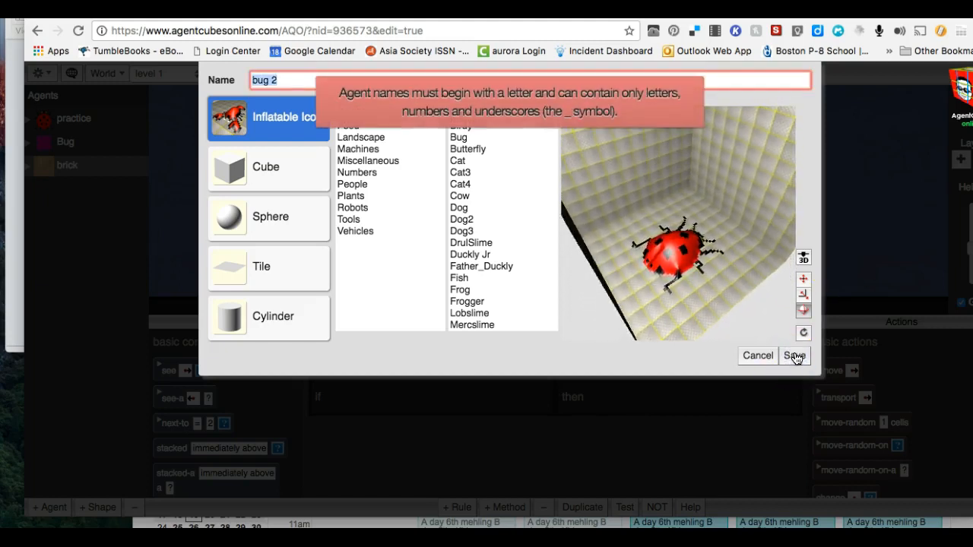
pyautogui.click(757, 356)
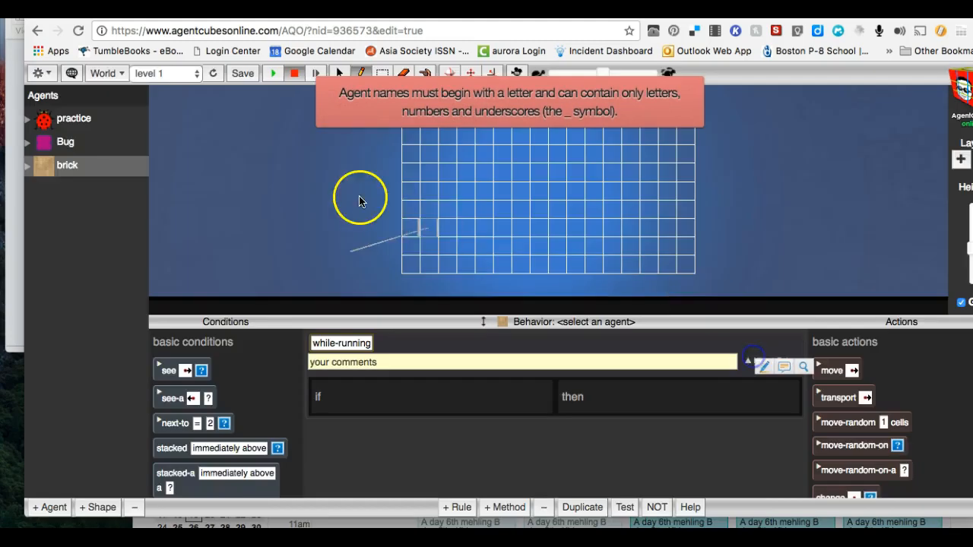
# - Clear the practice agent's icon, try the vertical, horizontal and combined mirroring modes, and discard the edits
pyautogui.click(43, 125)
pyautogui.doubleClick(44, 125)
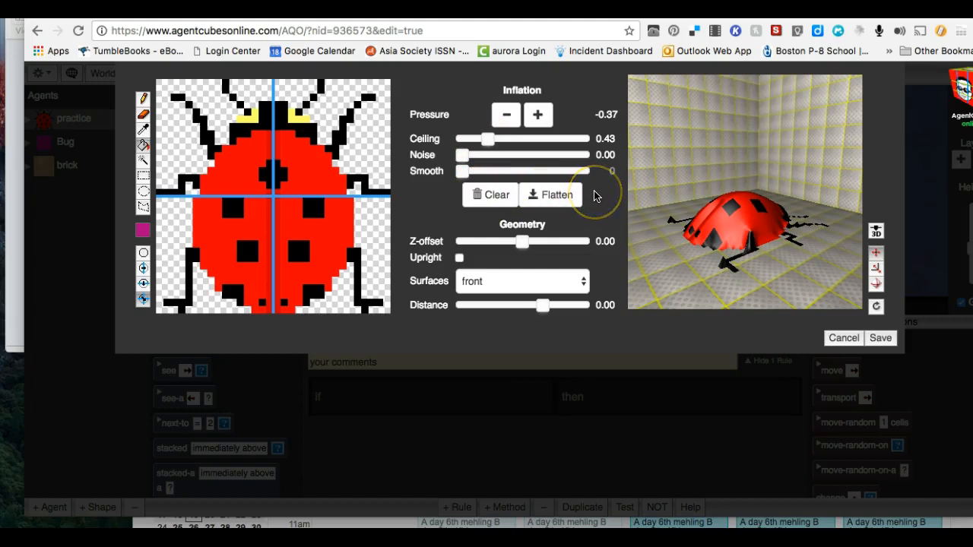
pyautogui.click(493, 196)
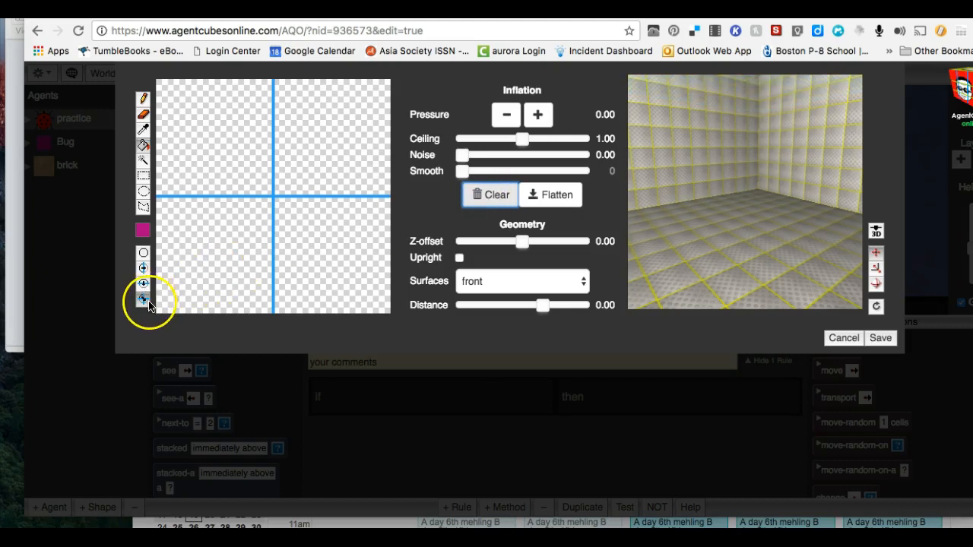
pyautogui.click(144, 268)
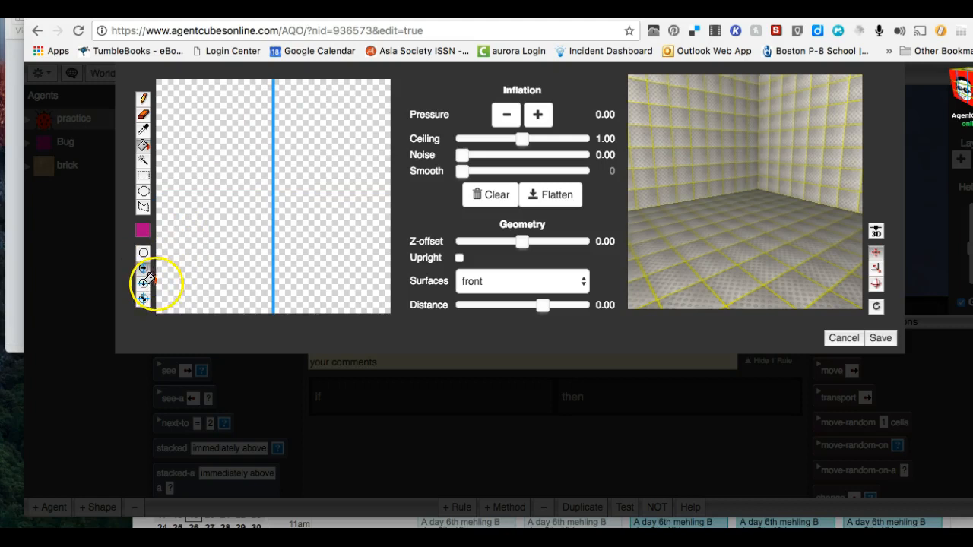
pyautogui.click(144, 284)
pyautogui.click(144, 300)
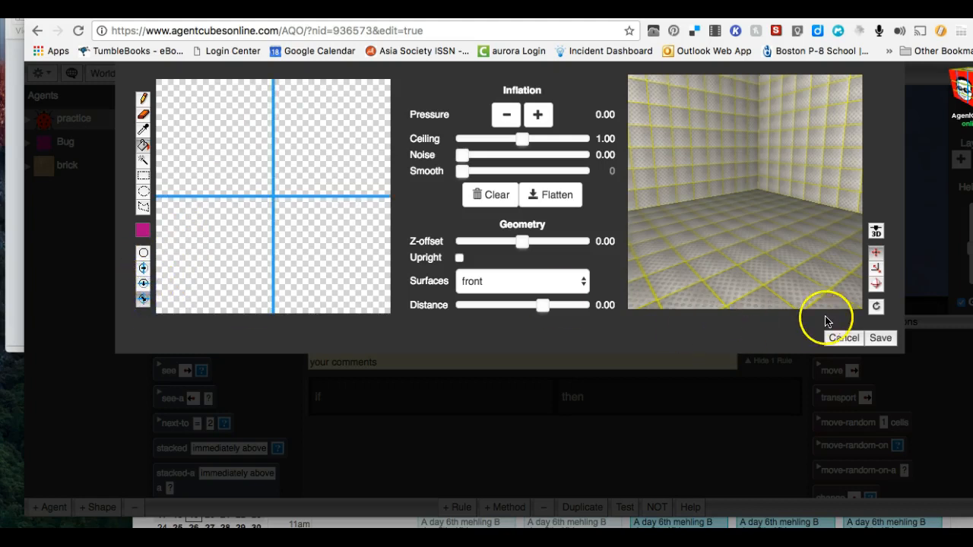
pyautogui.click(843, 337)
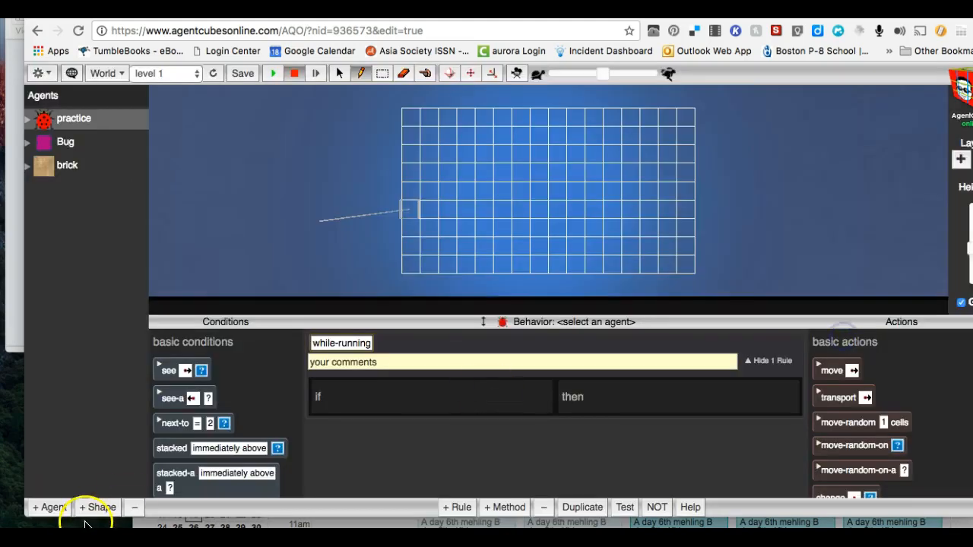
# - Create an inflatable icon agent named butterfly from the Butterfly design in the Animals category
pyautogui.click(47, 507)
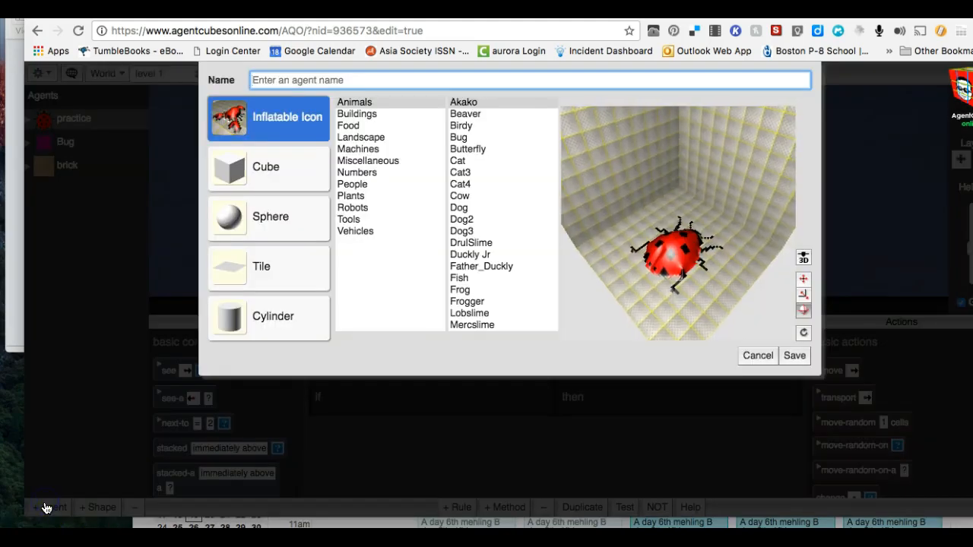
pyautogui.click(477, 149)
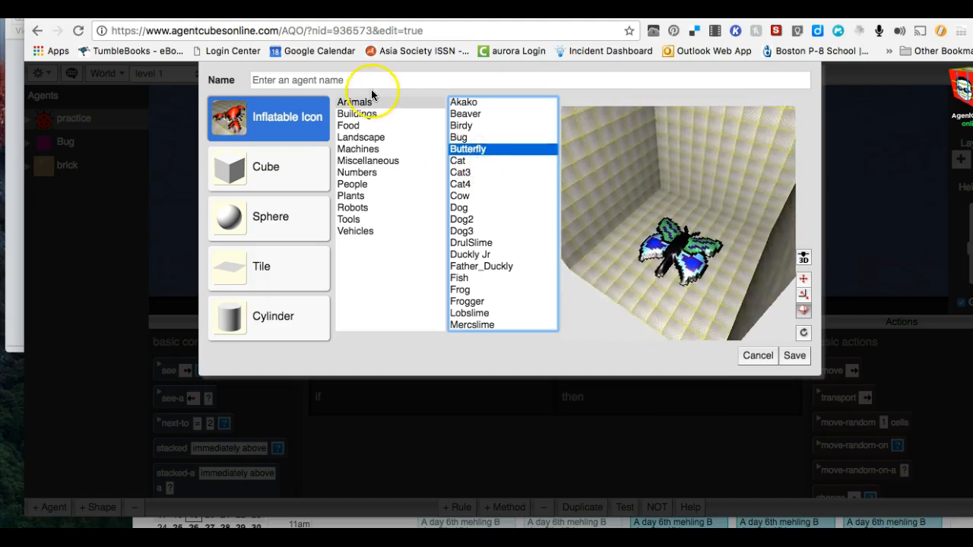
pyautogui.click(348, 77)
pyautogui.write('butterfly')
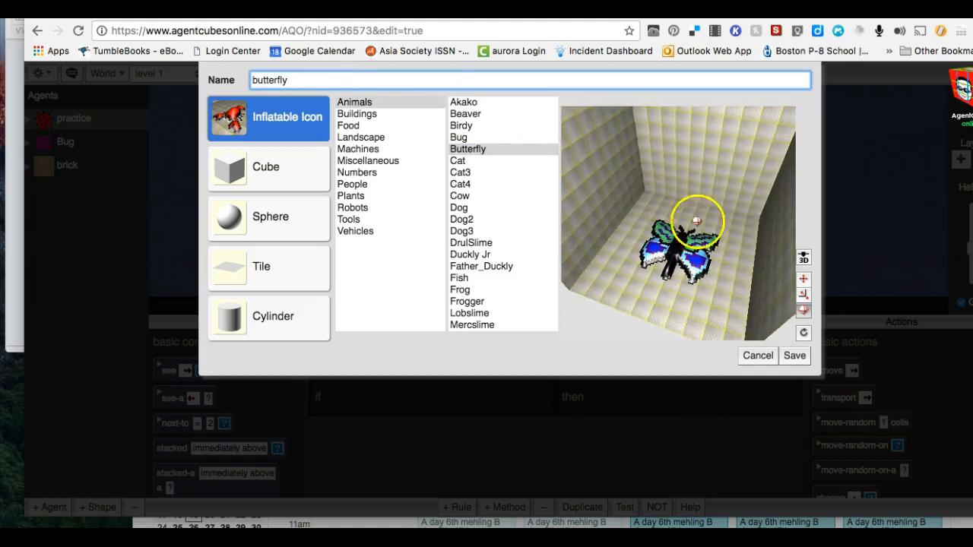
pyautogui.click(794, 355)
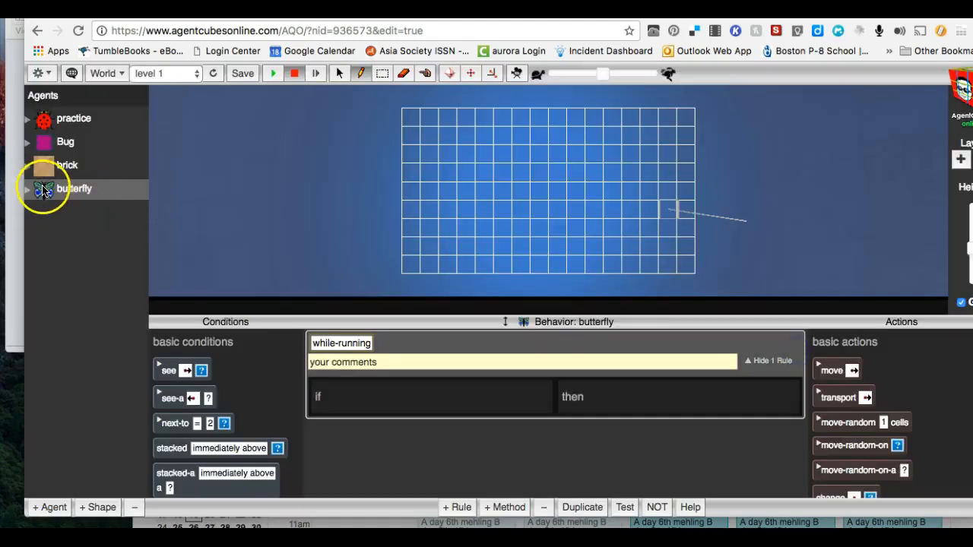
# - Open the butterfly's icon for editing and bucket-fill the green wing areas with pinkish red using combined mirroring
pyautogui.doubleClick(43, 190)
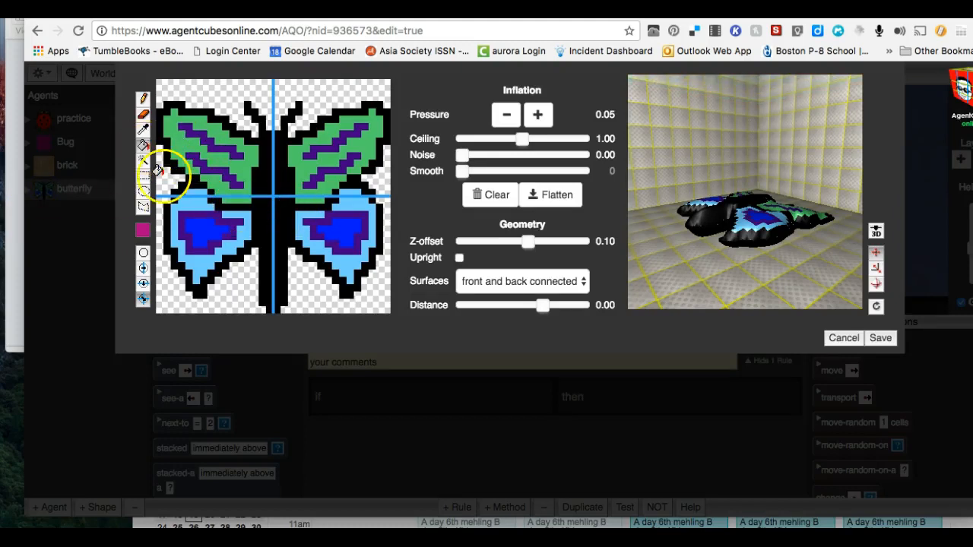
pyautogui.click(143, 230)
pyautogui.click(204, 200)
pyautogui.click(364, 434)
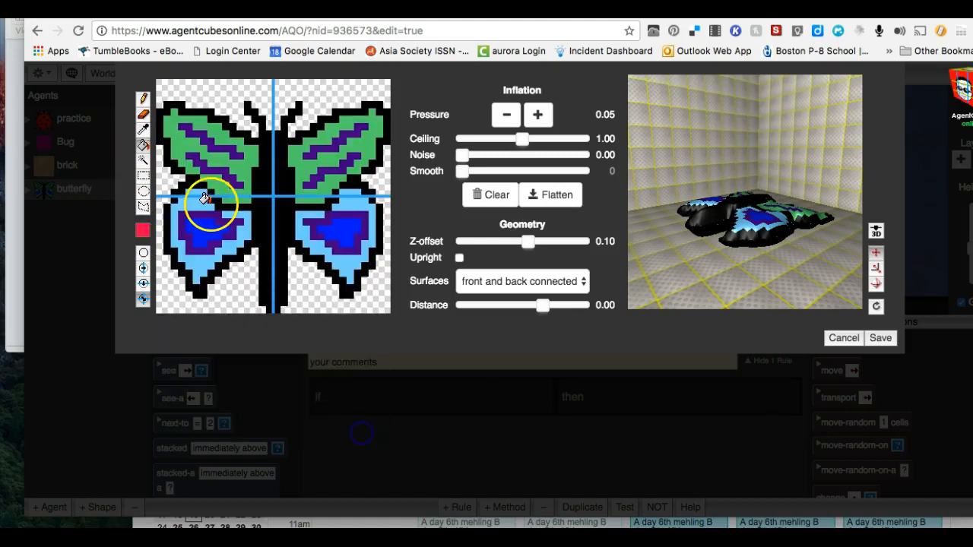
pyautogui.click(169, 135)
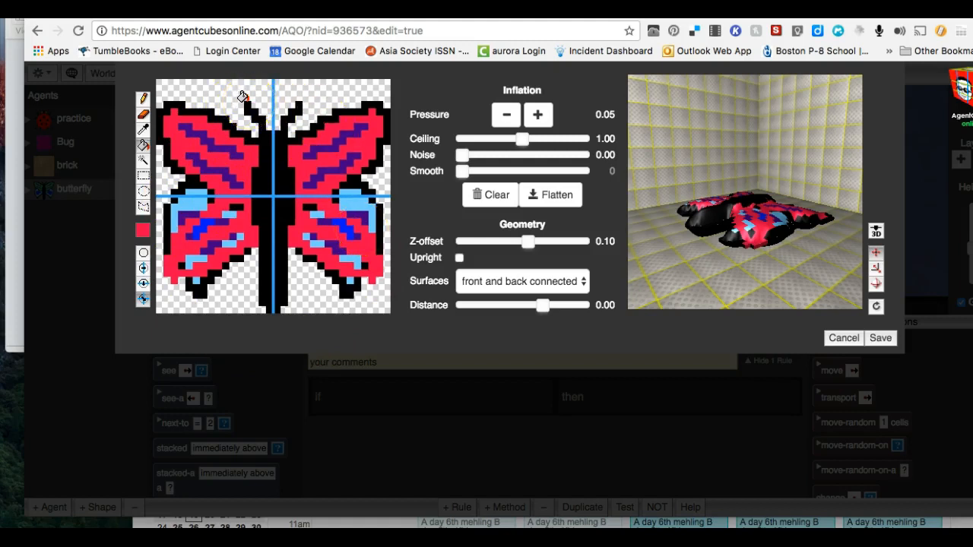
# - Turn off mirroring and fill the large light blue patches at the top of both lower wings with pinkish red
pyautogui.click(143, 253)
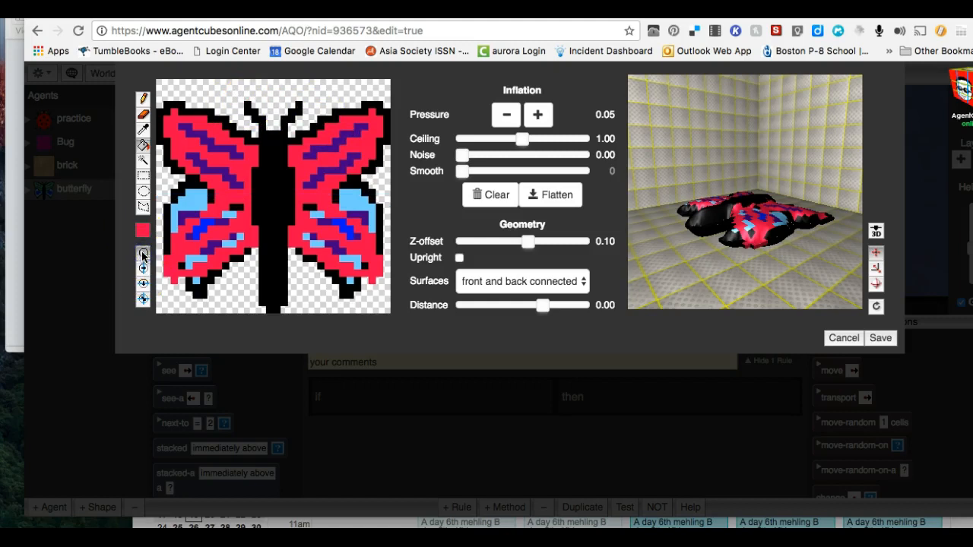
pyautogui.click(187, 194)
pyautogui.click(347, 199)
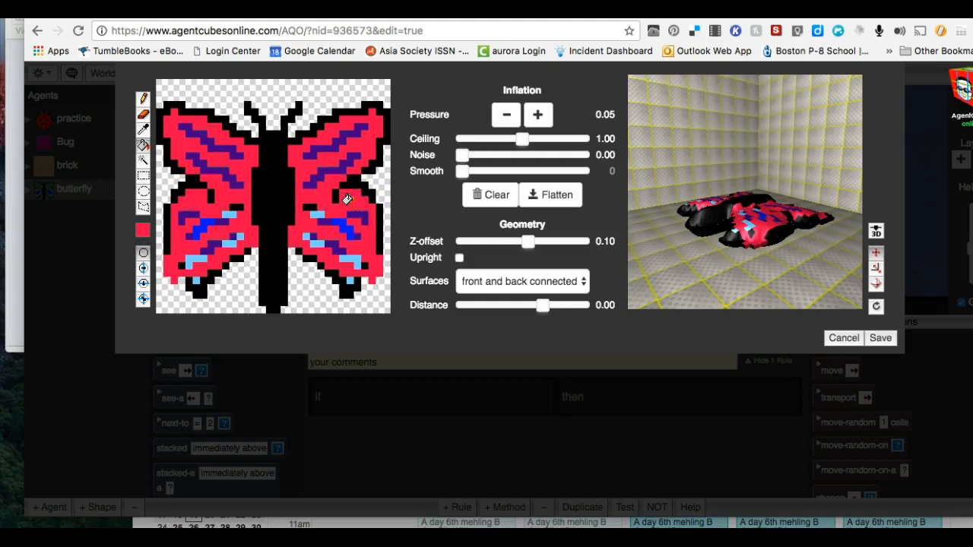
# - Switch to vertical mirroring and pencil pinkish red antenna extensions above the butterfly's head
pyautogui.click(143, 283)
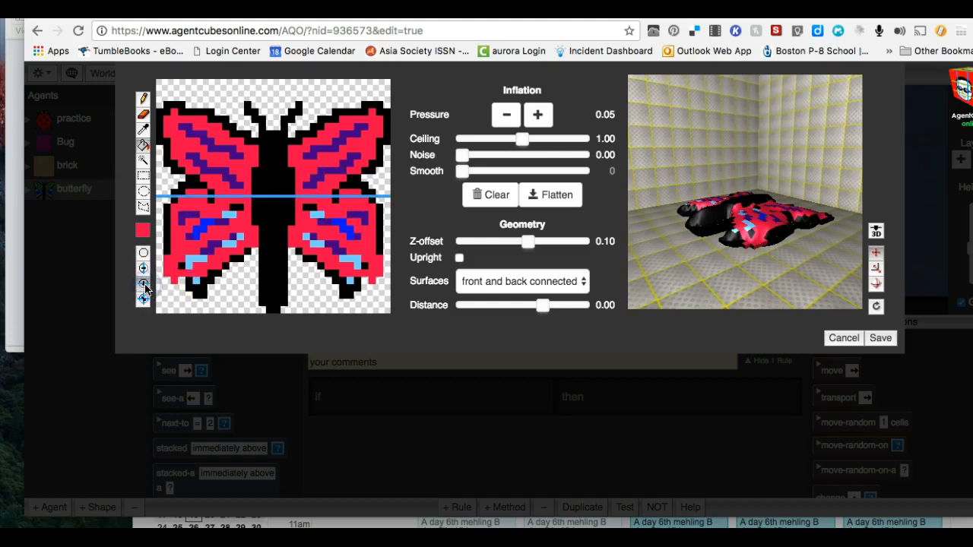
pyautogui.click(143, 268)
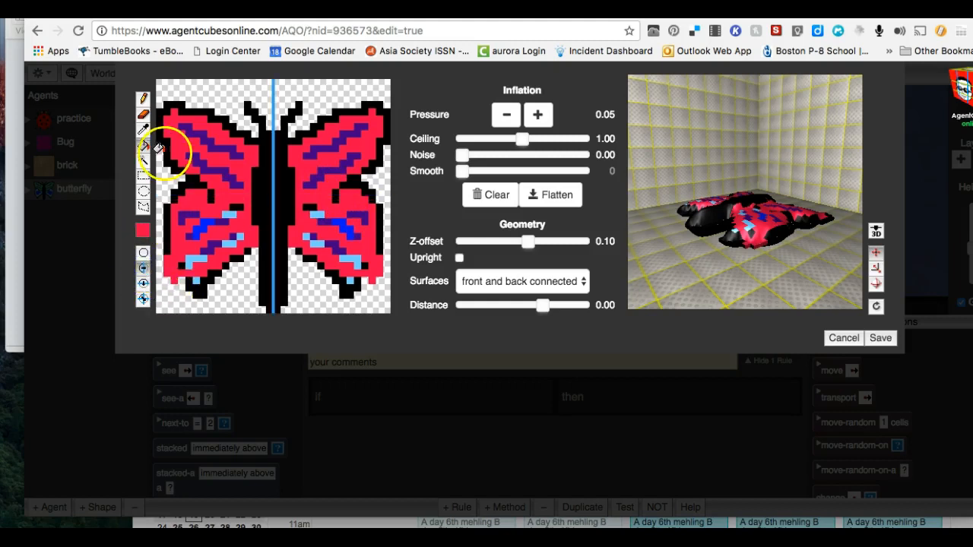
pyautogui.click(143, 97)
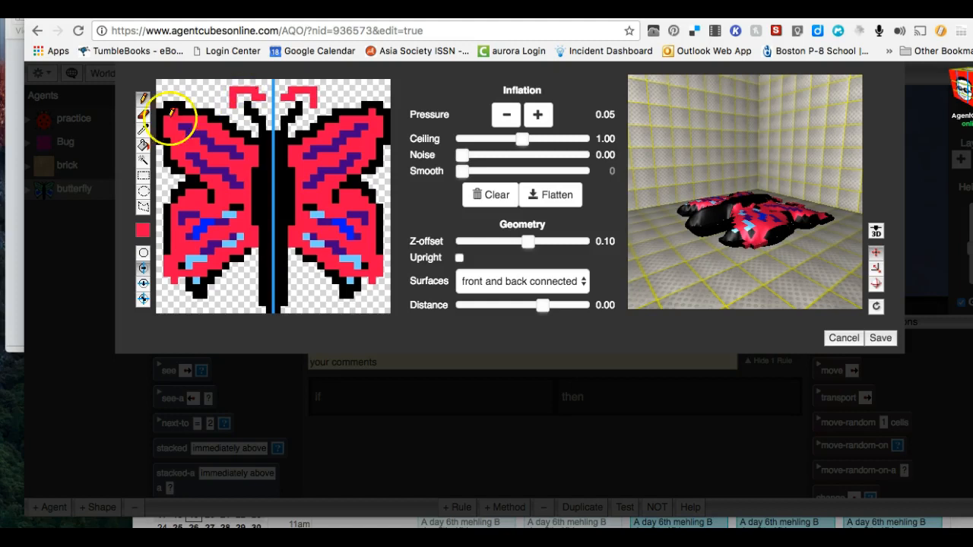
# - Erase the uppermost purple wing stripes with vertical mirroring and more wing pixels with combined horizontal and vertical mirroring
pyautogui.click(142, 114)
pyautogui.moveTo(185, 129); pyautogui.dragTo(199, 131)
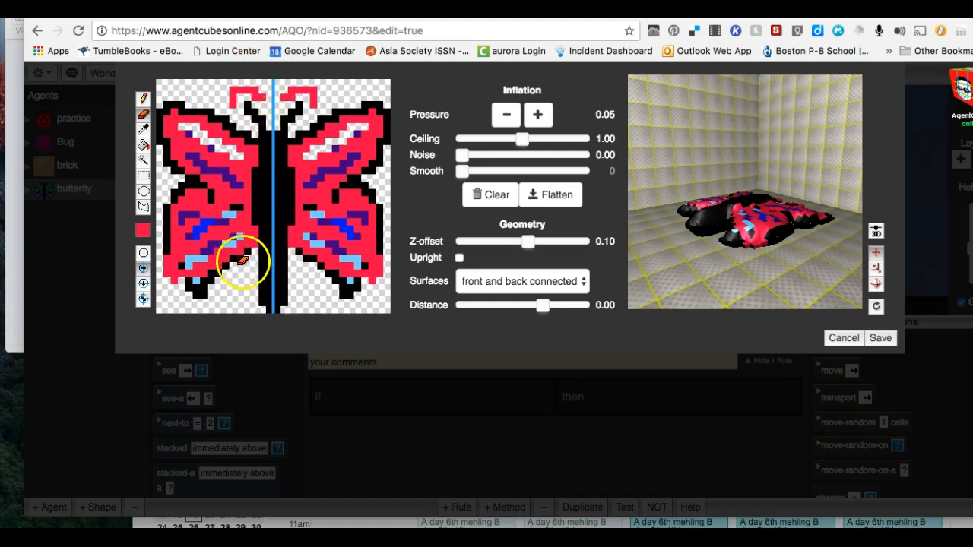
pyautogui.click(143, 299)
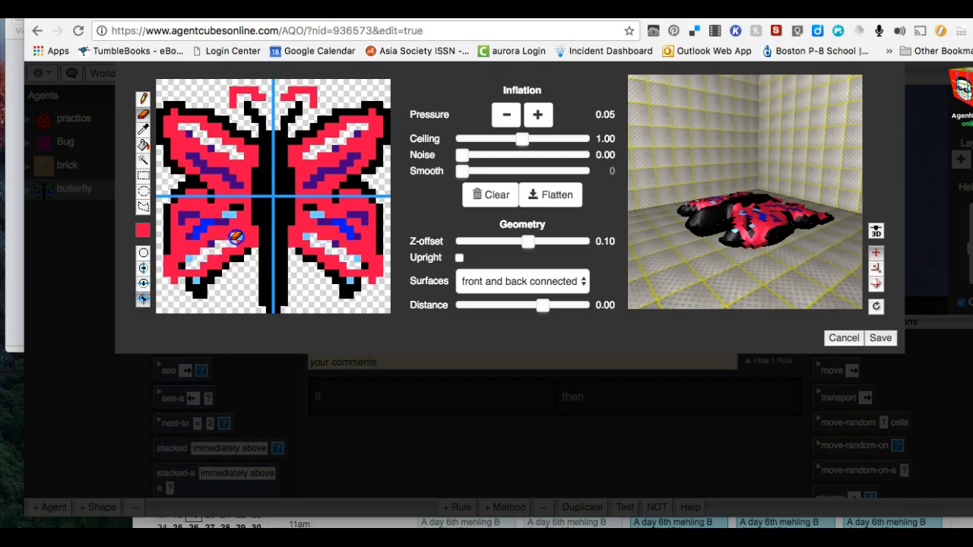
pyautogui.click(208, 185)
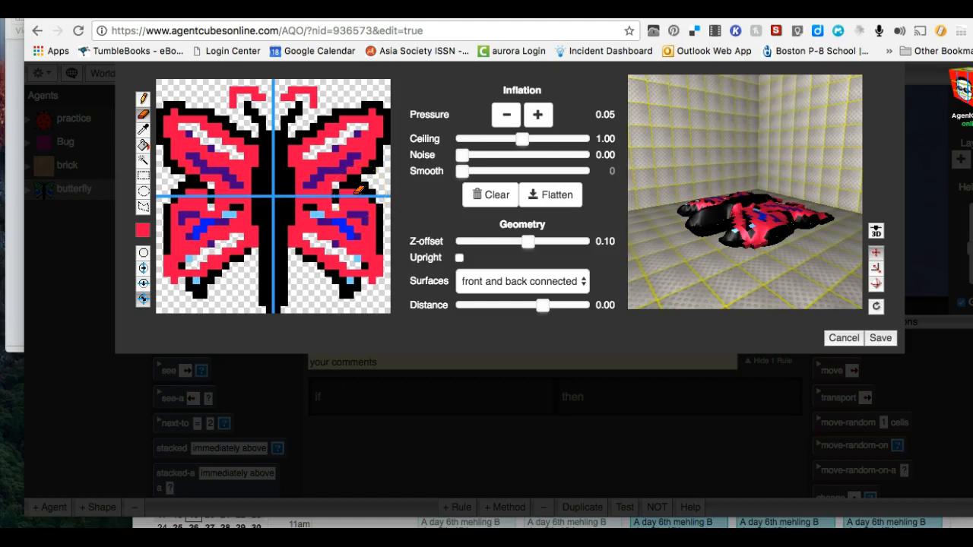
# - Inflate the butterfly further and reduce its pressure to 0.08
pyautogui.click(536, 116)
pyautogui.click(537, 116)
pyautogui.click(537, 115)
pyautogui.click(536, 116)
pyautogui.click(503, 115)
pyautogui.click(503, 115)
pyautogui.click(503, 115)
pyautogui.click(503, 114)
pyautogui.click(504, 115)
pyautogui.click(504, 114)
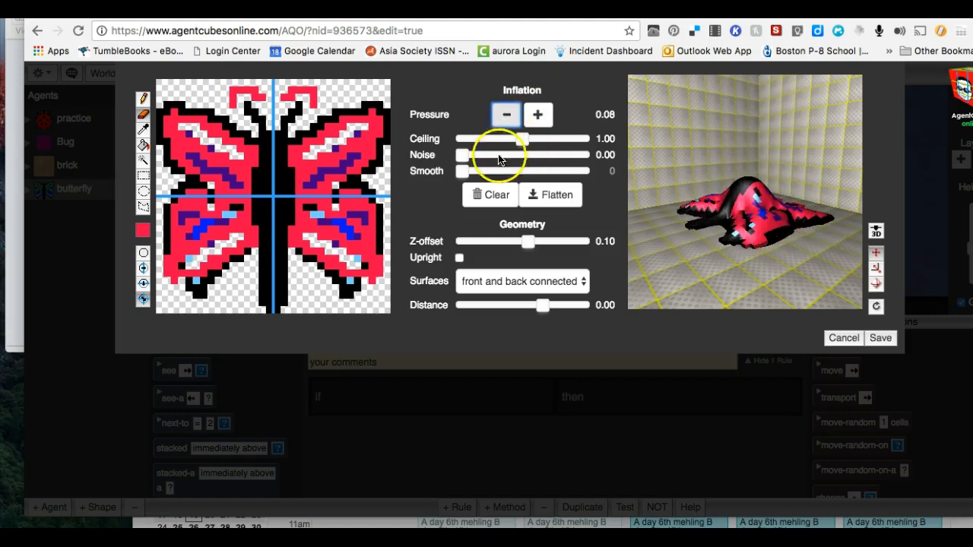
# - Set the butterfly's noise to 0.40 and save its edited icon
pyautogui.moveTo(462, 154); pyautogui.dragTo(515, 156)
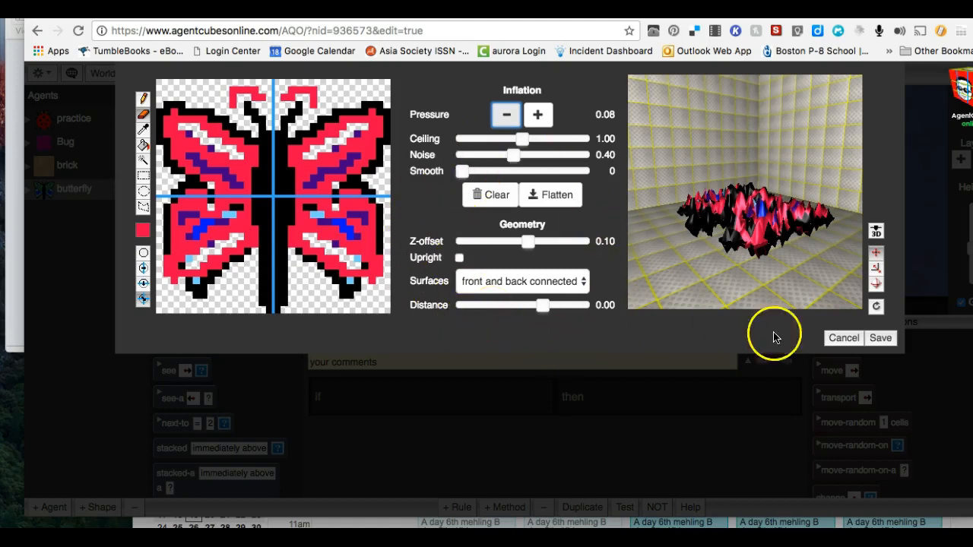
pyautogui.click(882, 338)
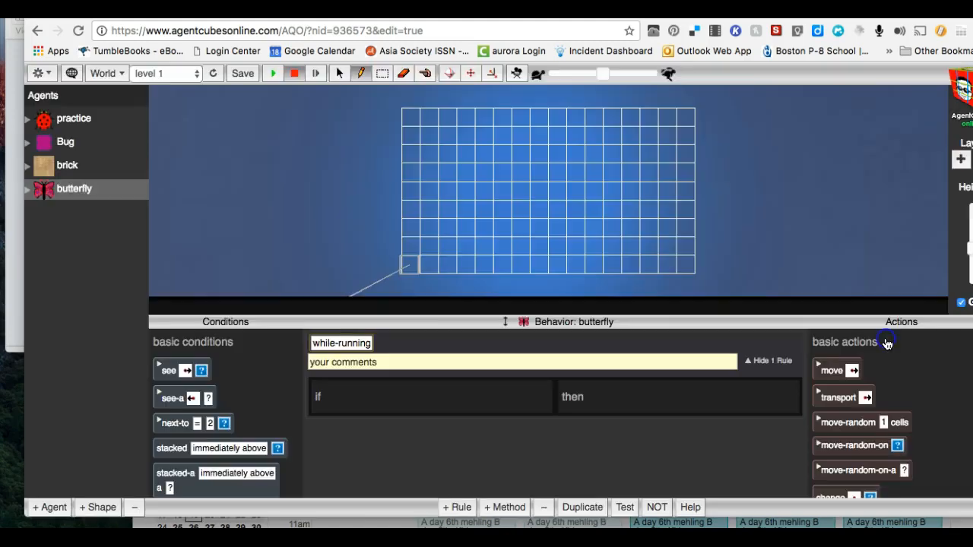